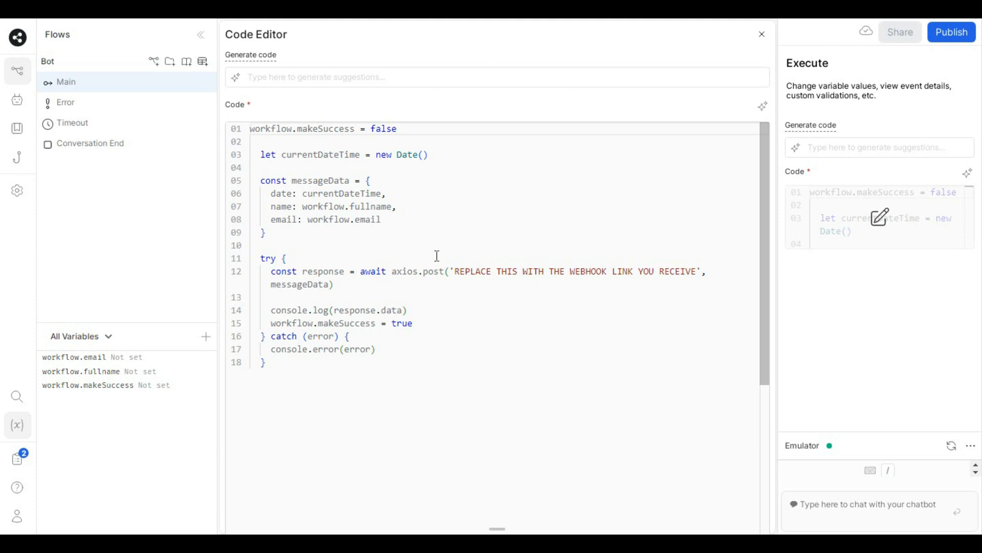
- Highlight the 'REPLACE THIS WITH THE WEBHOOK LINK YOU RECEIVE' placeholder on line 12 of the Botpress code
left_click_drag(445, 271, 712, 271)
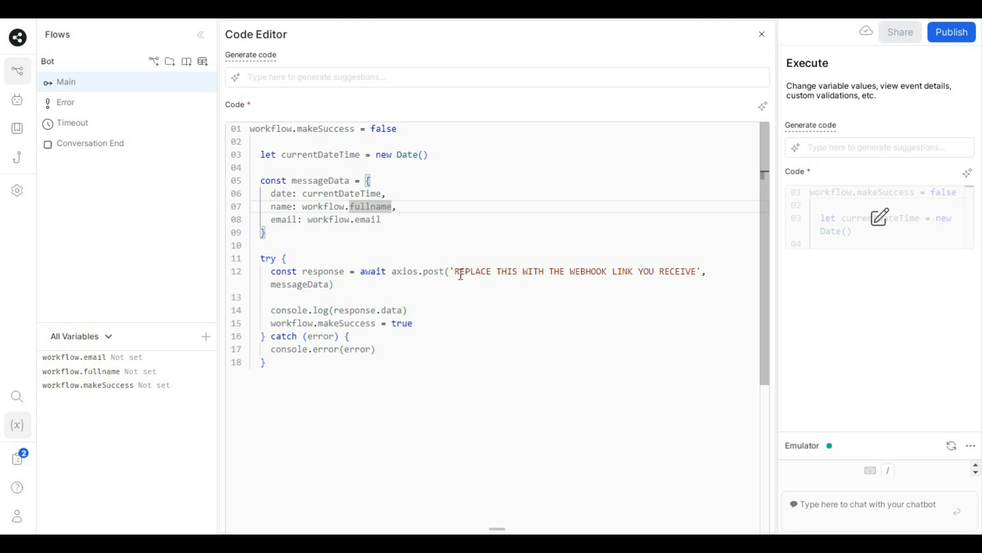
left_click(404, 271)
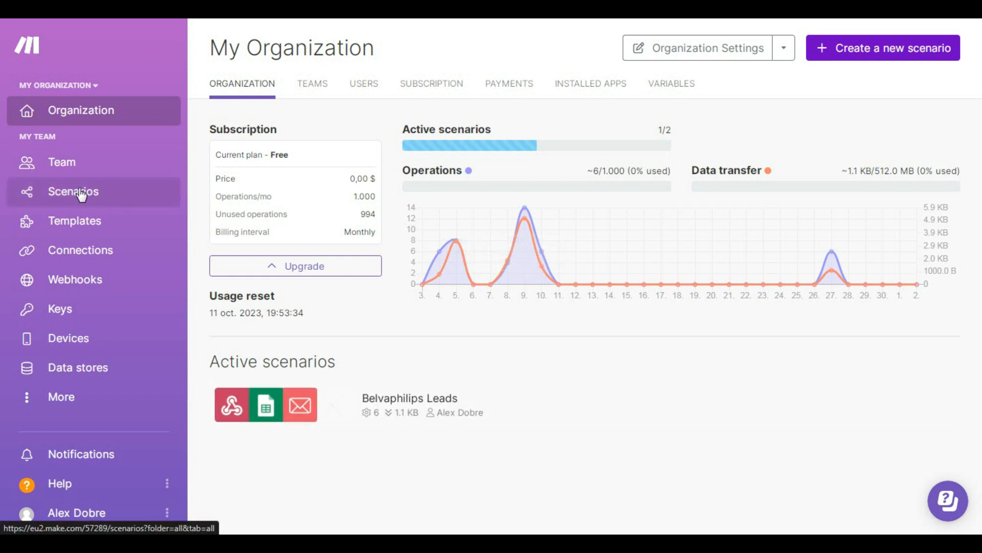
- Create a new scenario from the Scenarios page and choose the Webhooks app as its first module
left_click(124, 197)
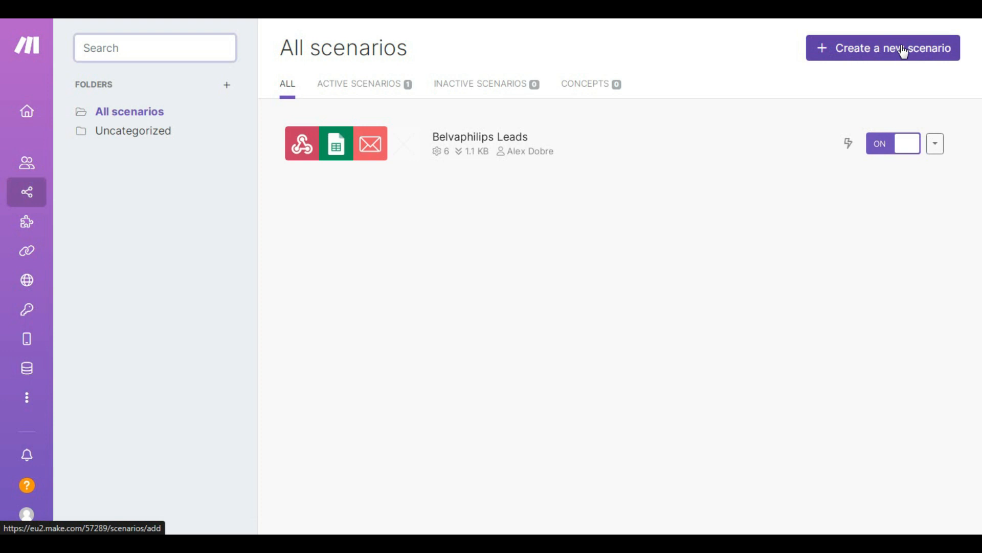
left_click(923, 58)
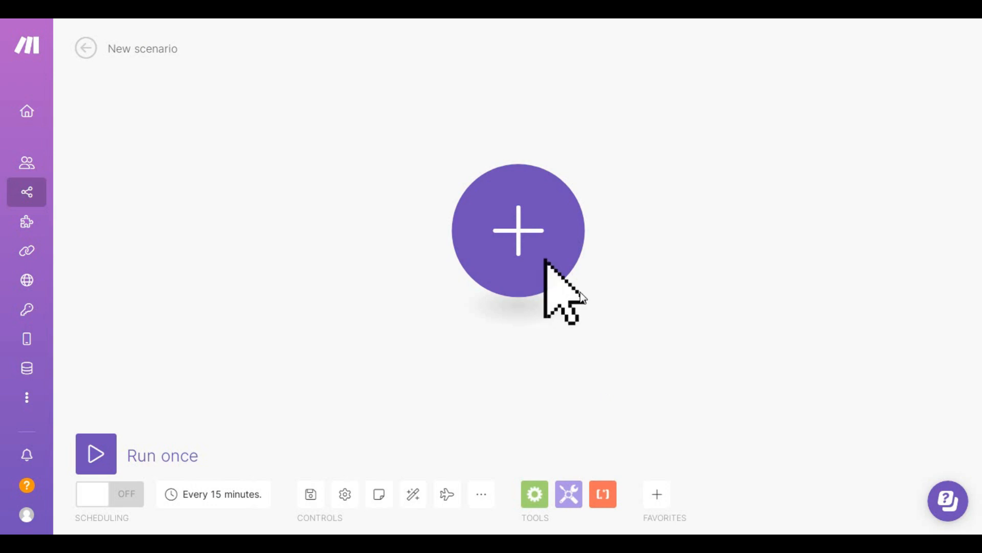
left_click(545, 195)
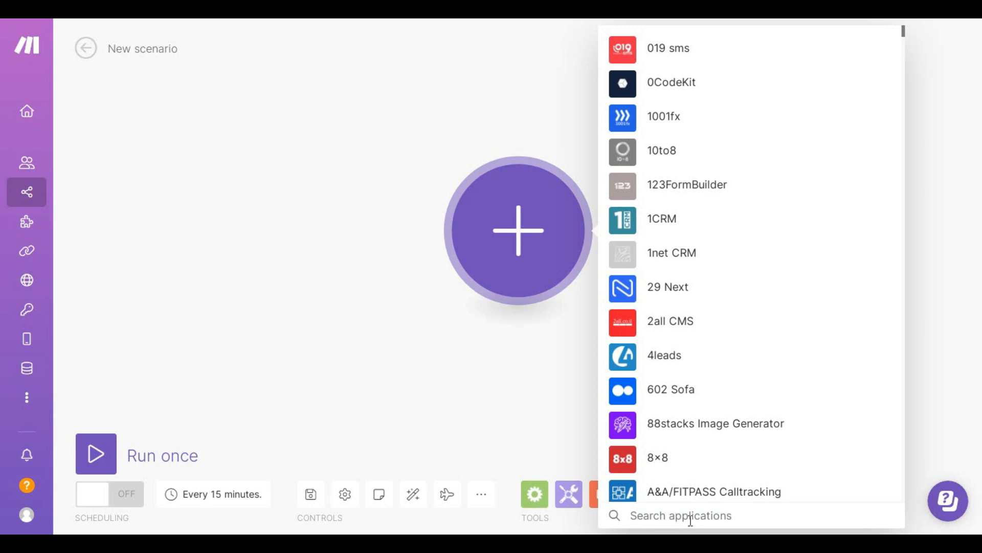
type("webhook")
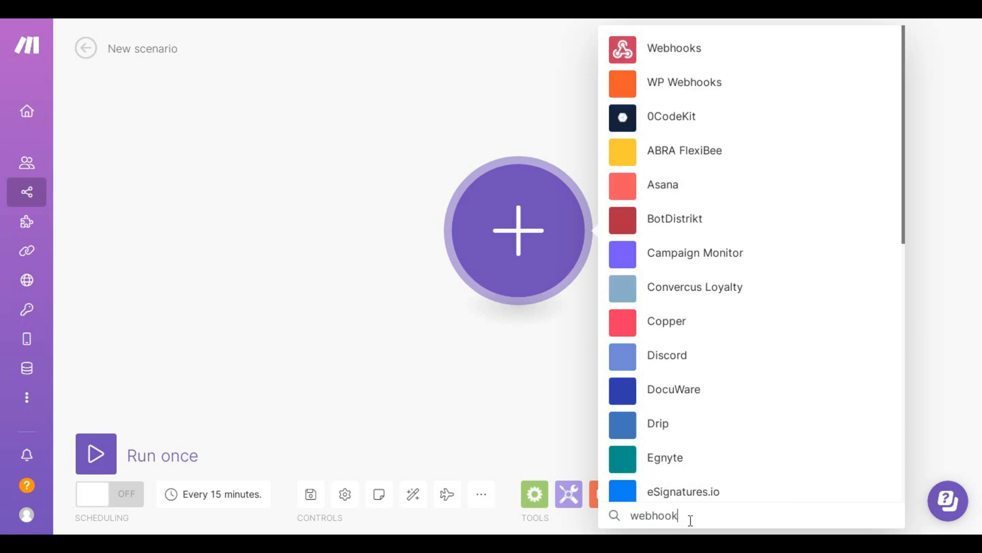
type("s")
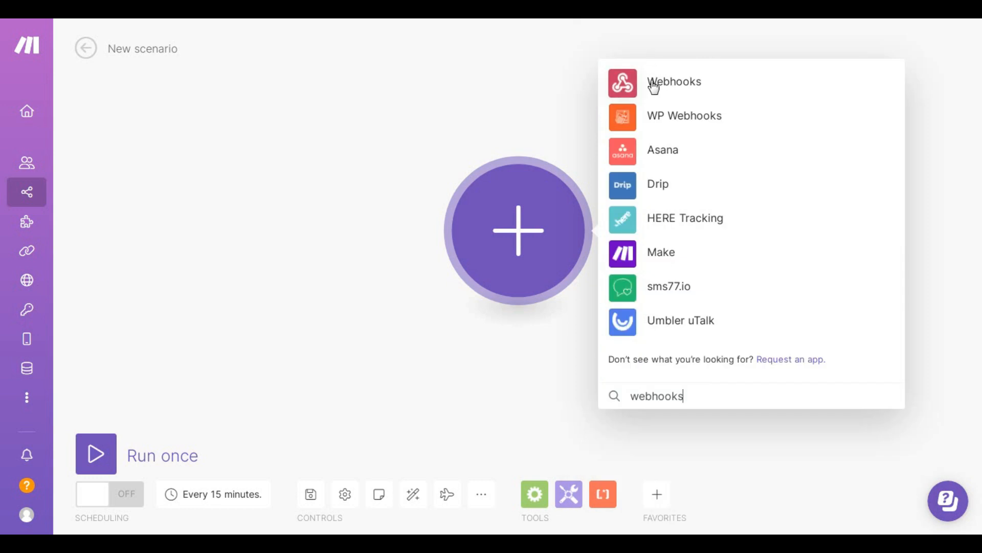
left_click(671, 91)
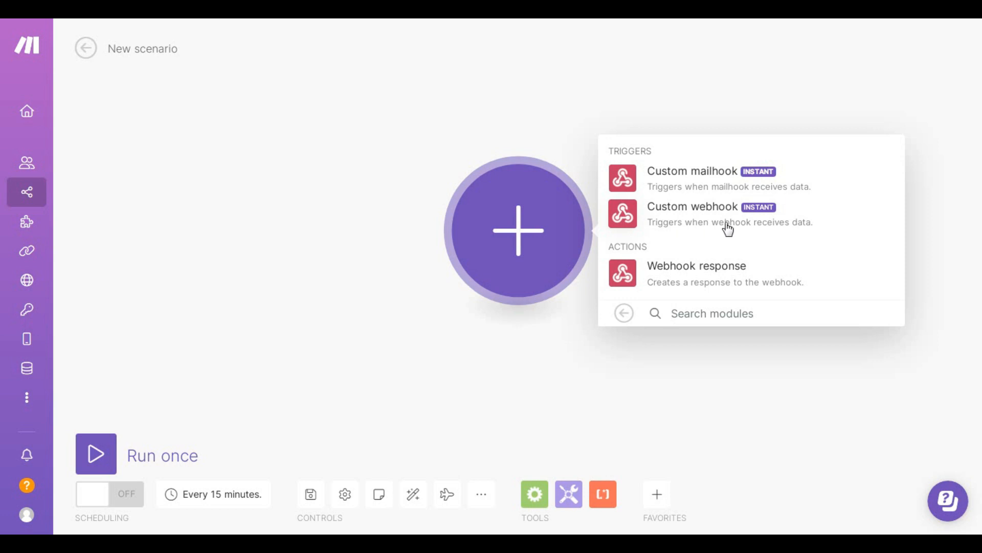
- Add a Custom webhook trigger with a new webhook named 'Blah blah blah'
left_click(799, 229)
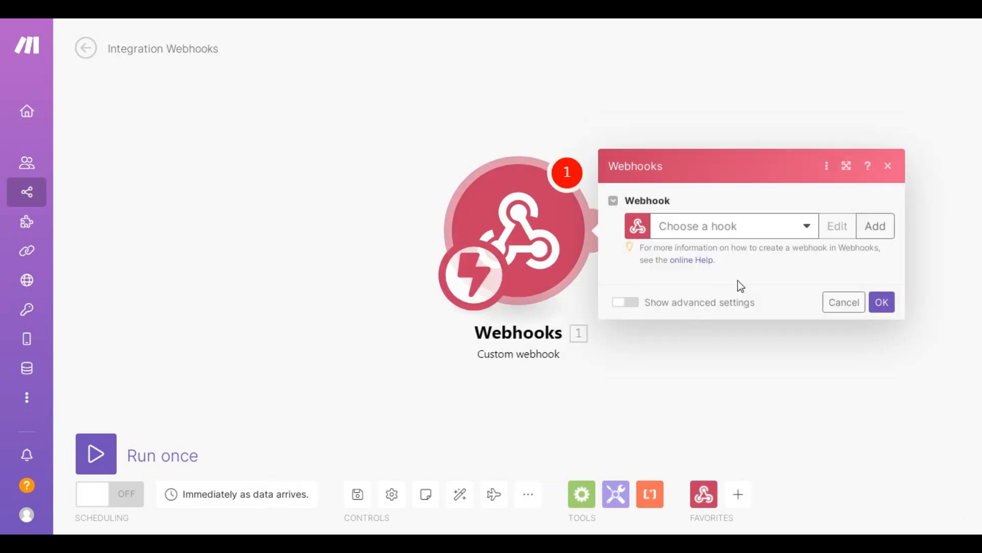
left_click(805, 226)
left_click(806, 234)
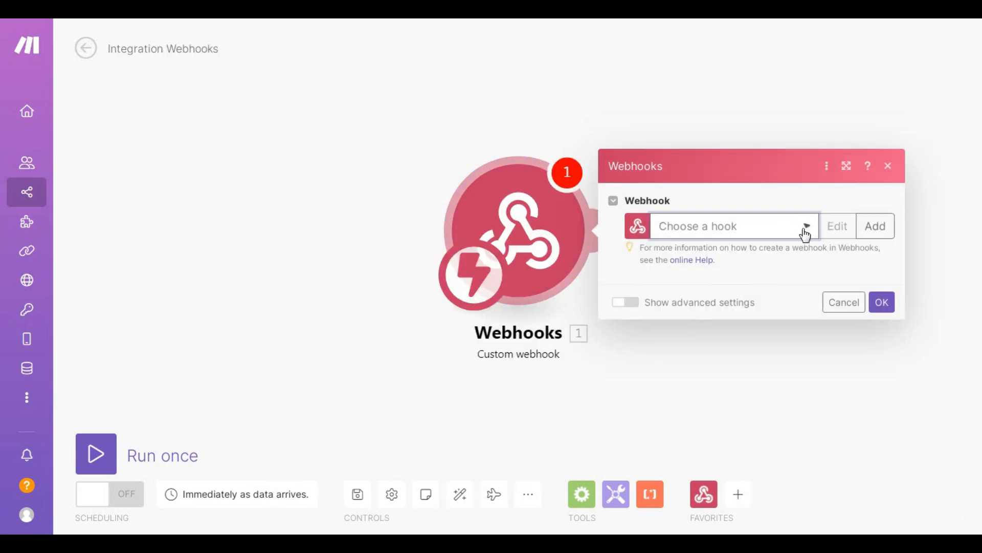
left_click(876, 231)
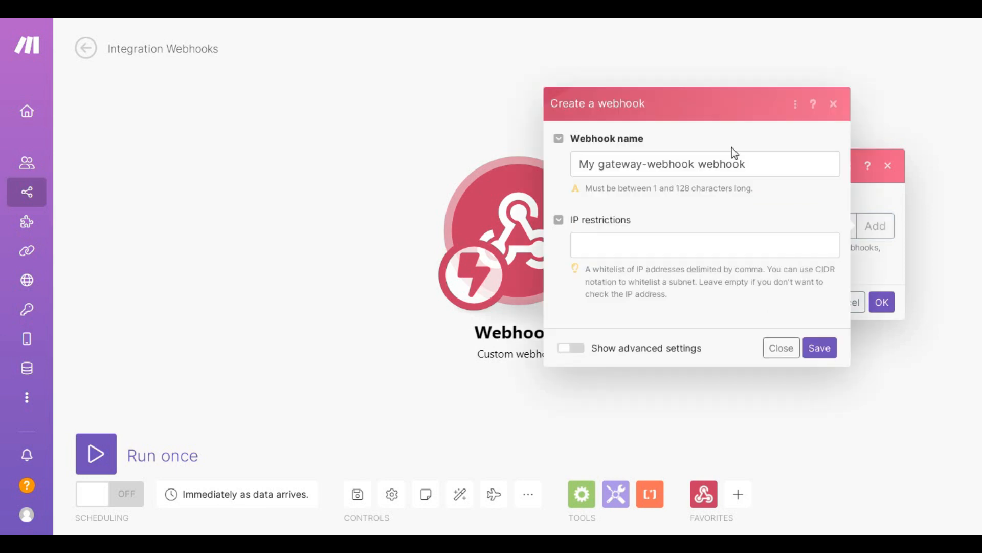
triple_click(762, 165)
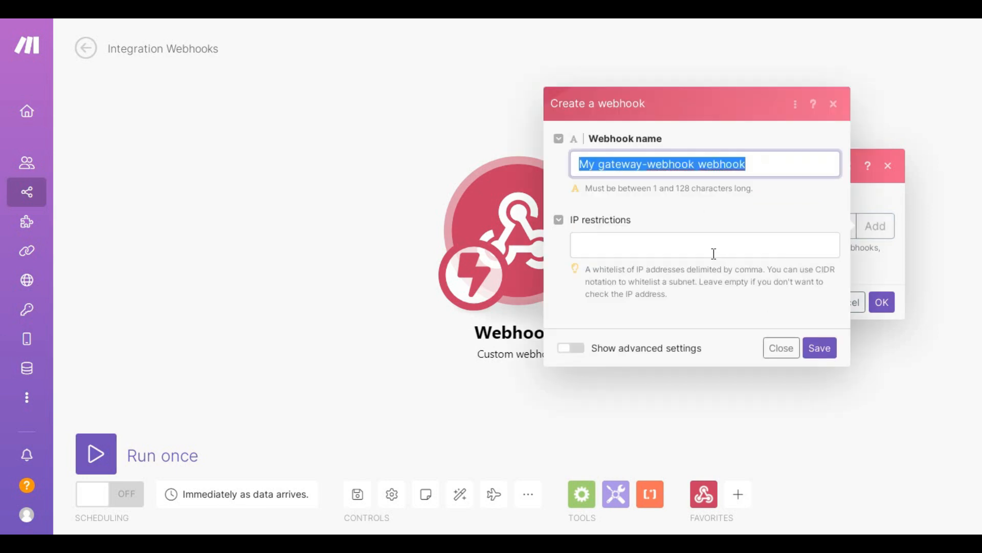
key("BackSpace")
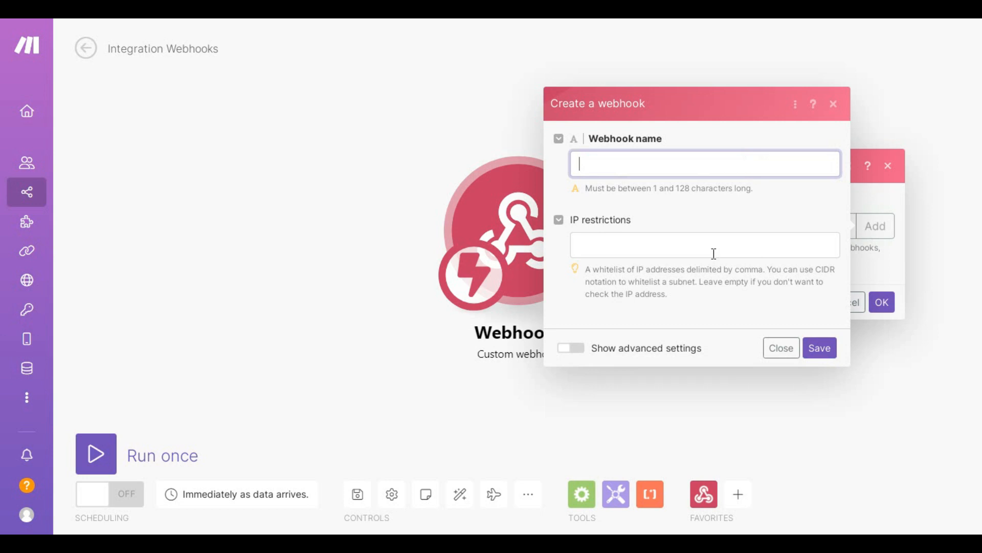
type("Blah blah blah")
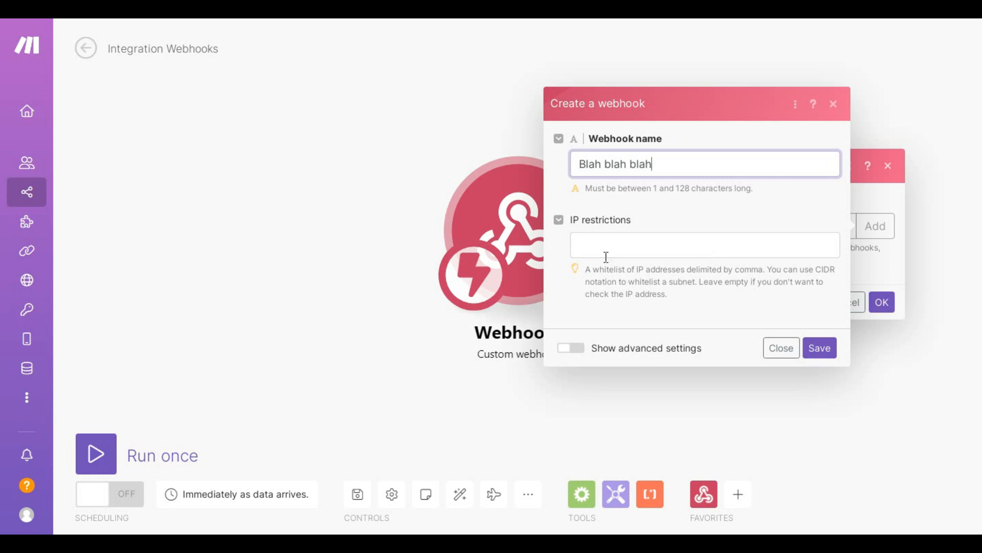
left_click(614, 241)
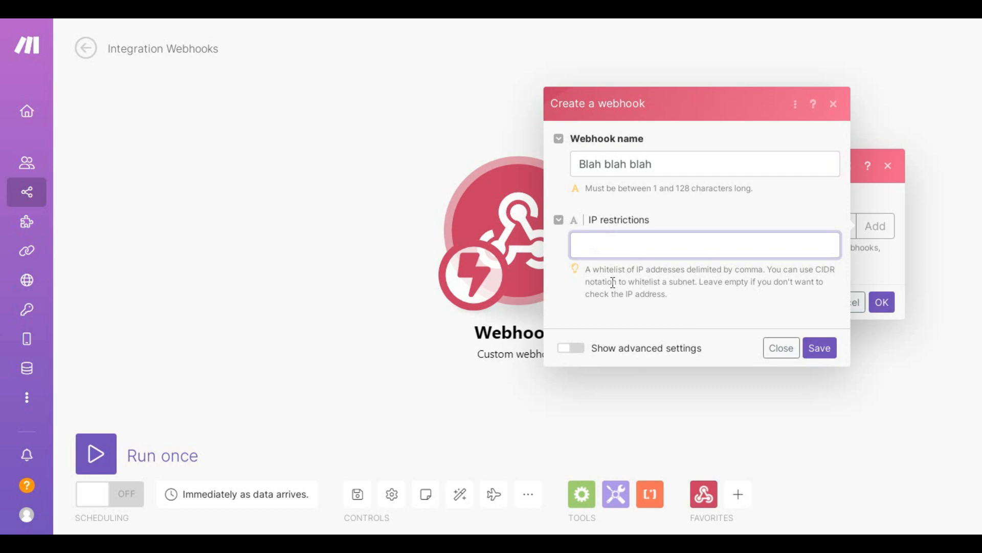
- Save the webhook, stop waiting for sample data, and copy its address to the clipboard
left_click(819, 349)
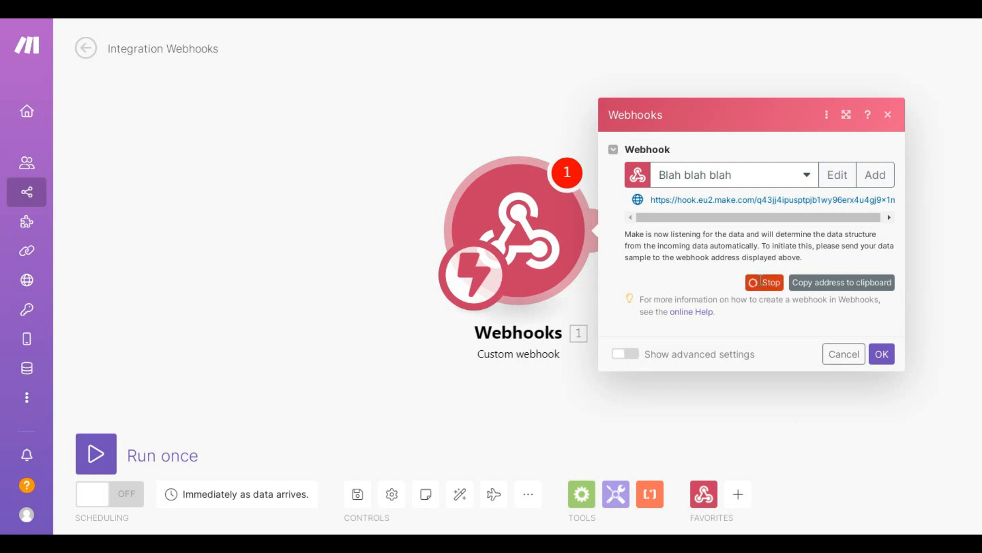
left_click(764, 288)
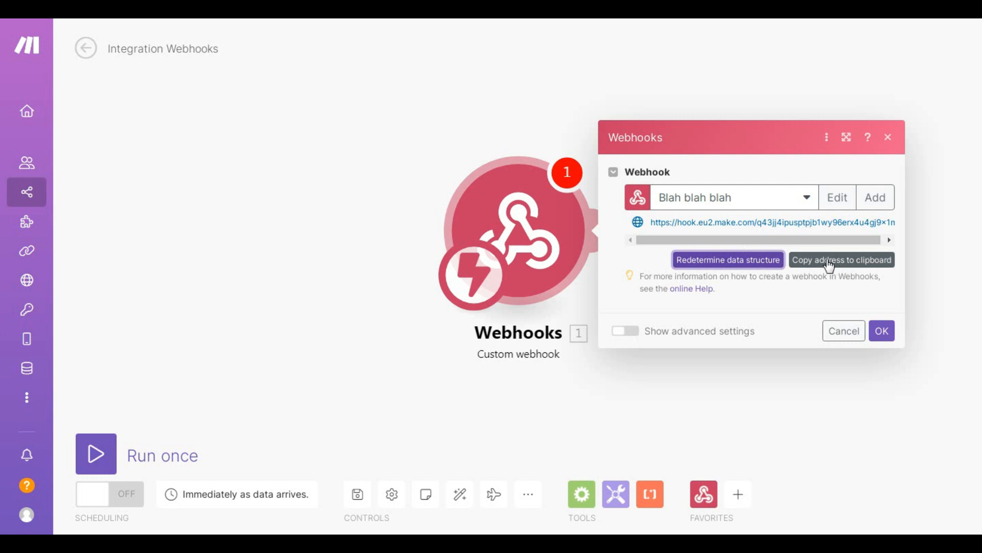
left_click(859, 267)
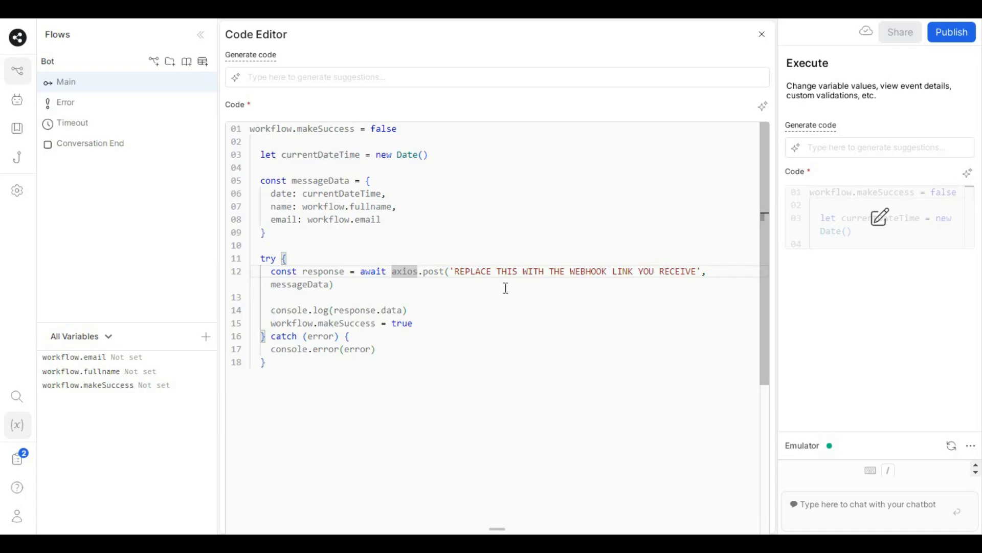
- Replace the placeholder inside the axios.post quotes with the pasted Make webhook URL
left_click_drag(697, 271, 454, 271)
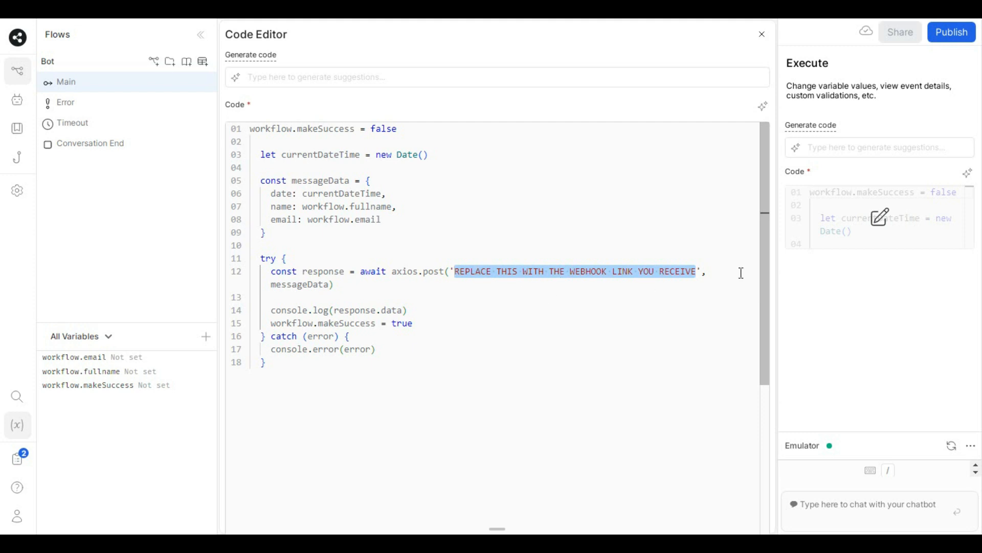
key("ctrl+v")
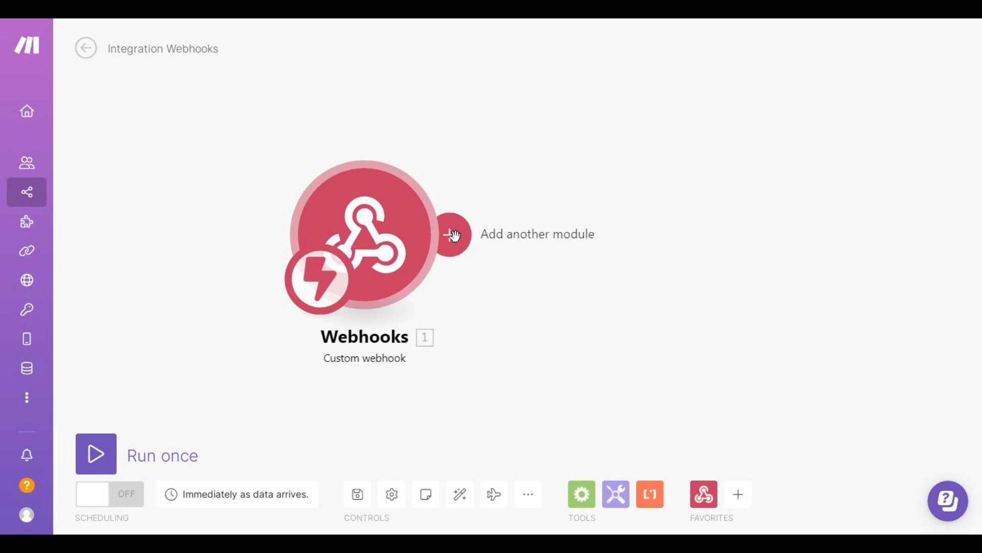
- Add a Google Sheets 'Add a Row' module after the webhook, keeping the current Google connection
left_click(457, 240)
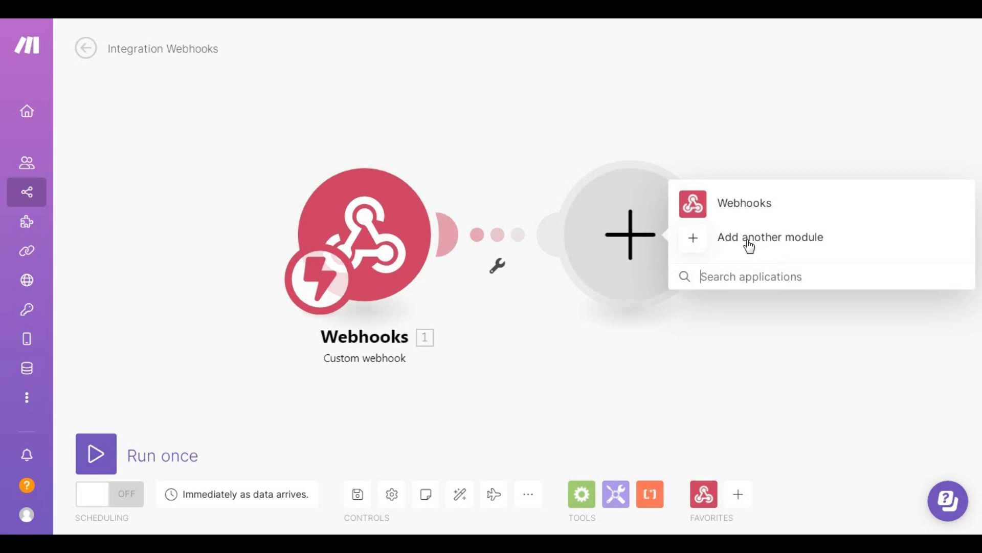
left_click(698, 239)
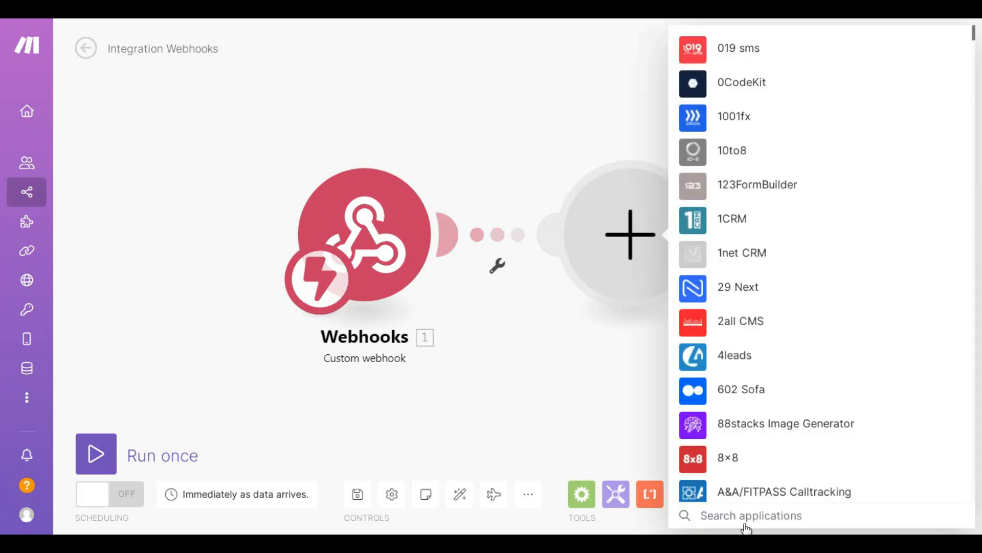
type("spread")
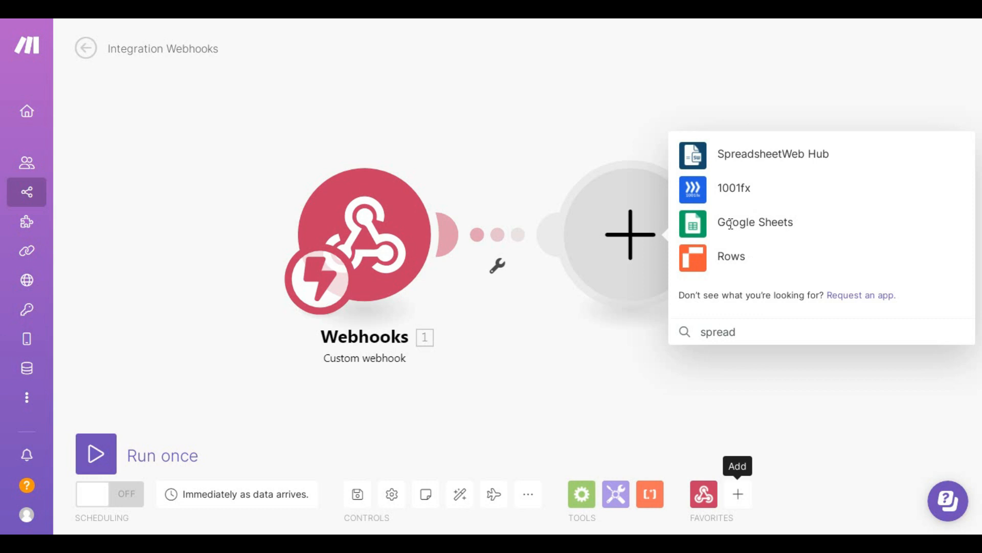
left_click(735, 229)
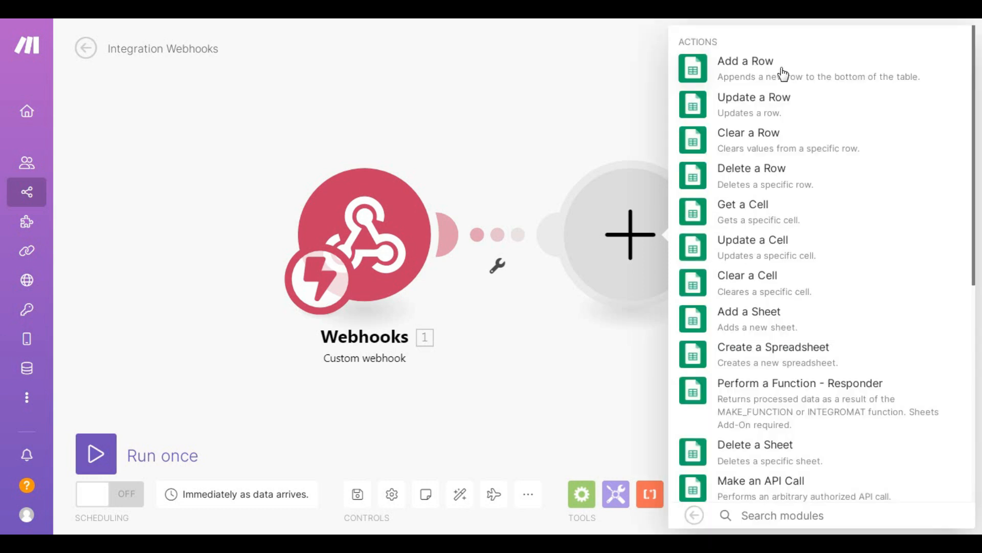
left_click(754, 70)
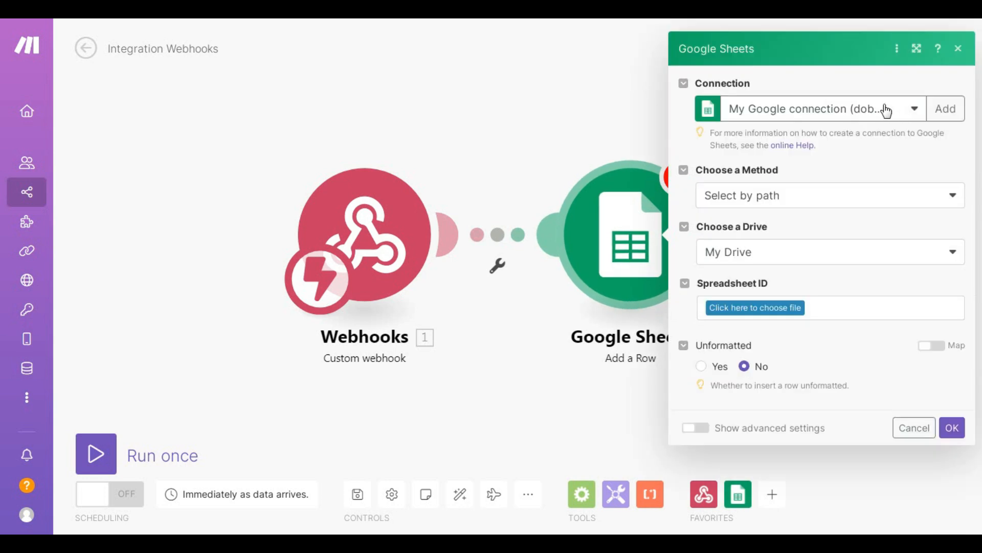
left_click(912, 109)
left_click(910, 108)
left_click(945, 190)
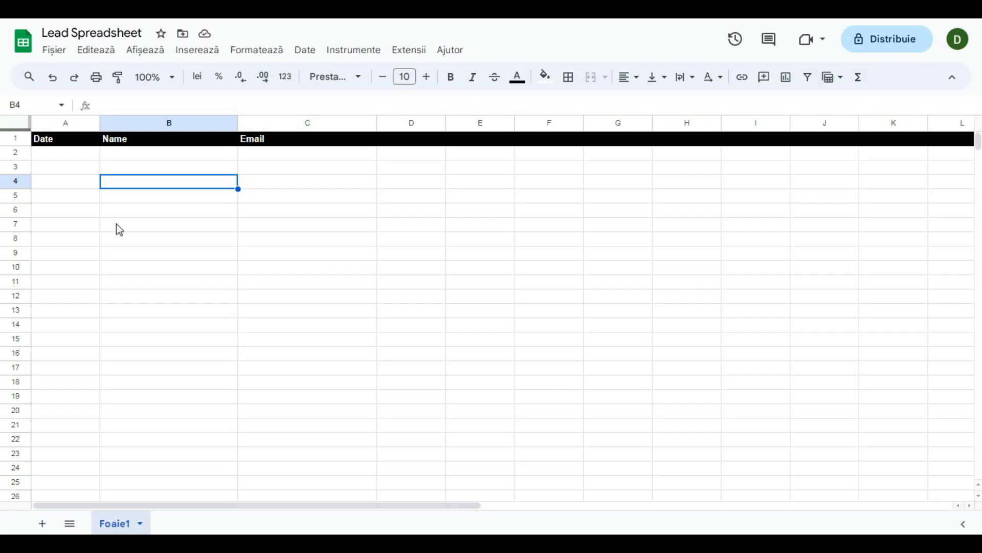
key("Up")
key("Up")
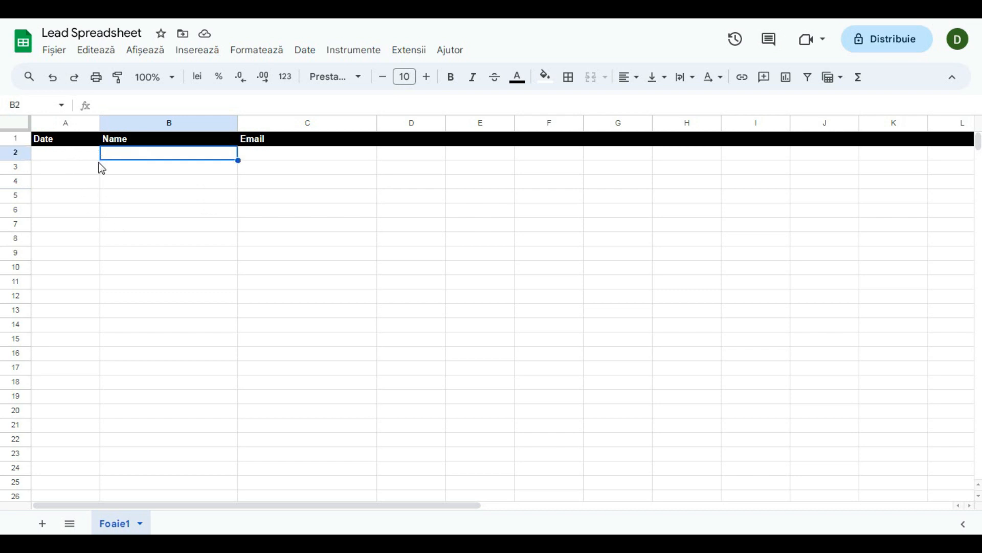
key("Left")
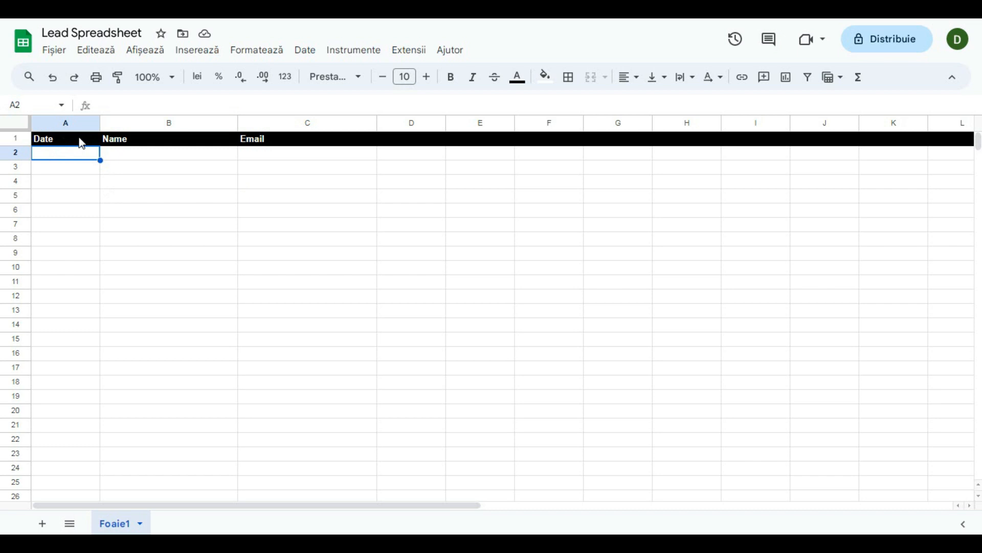
left_click(80, 140)
left_click(131, 145)
left_click(302, 144)
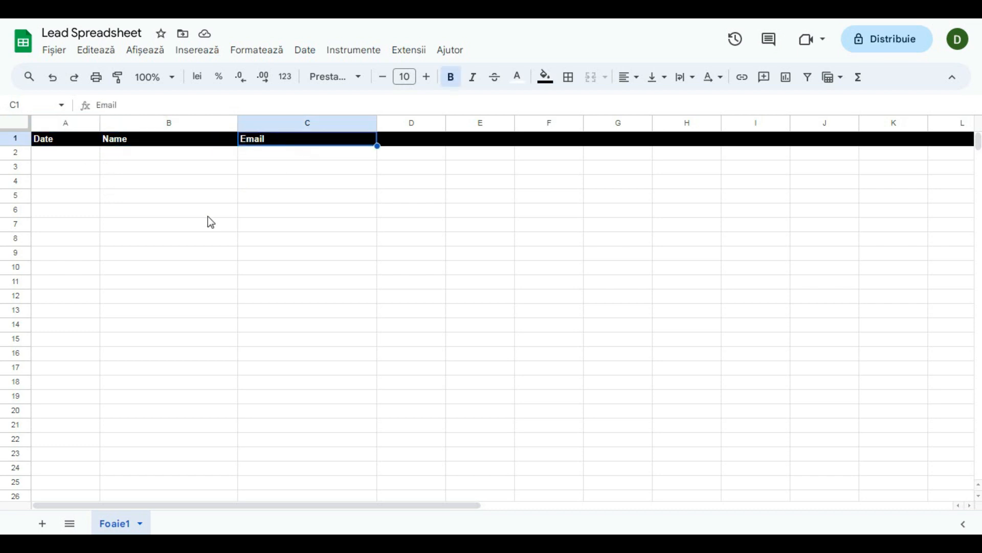
left_click(67, 154)
left_click(52, 143)
left_click(147, 148)
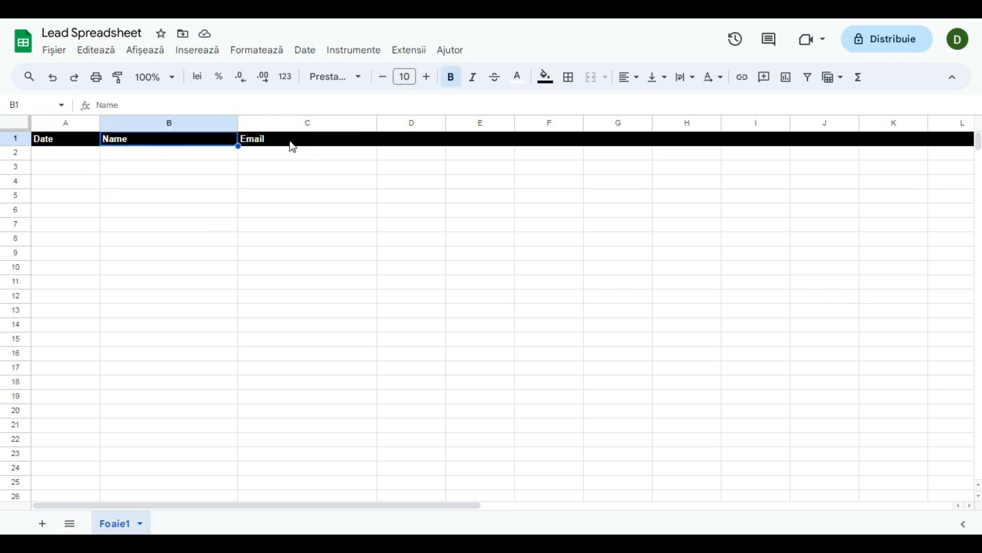
left_click(291, 147)
key("Return")
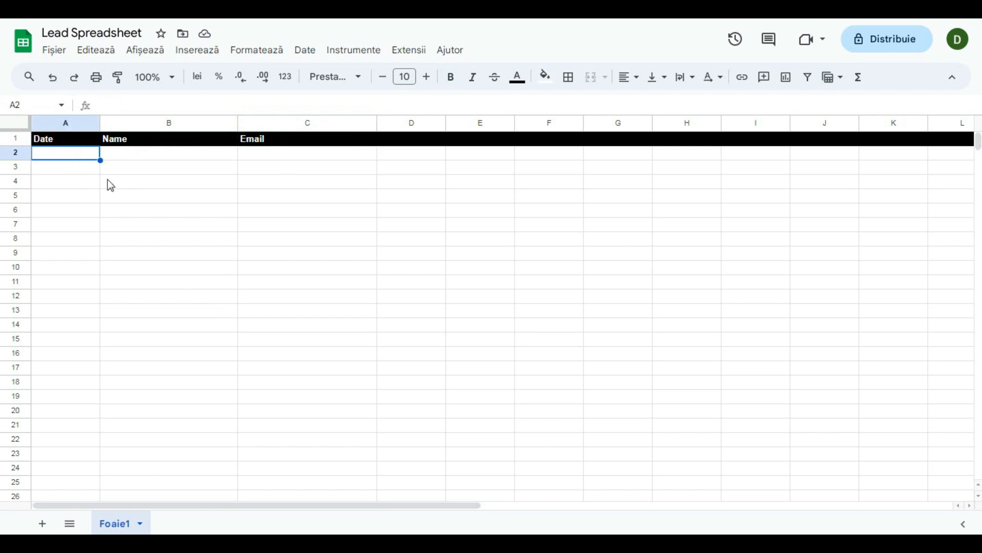
left_click(191, 163)
left_click(306, 165)
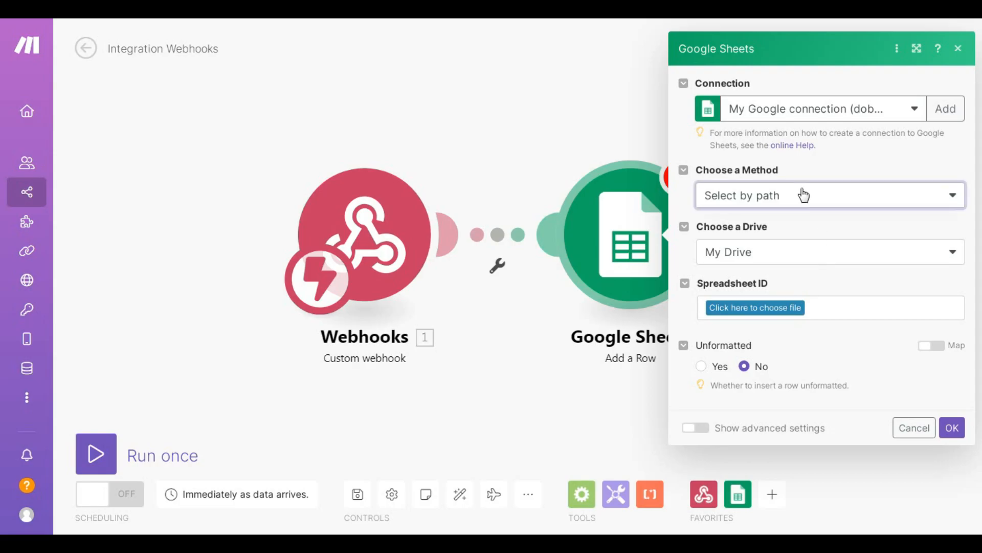
- Set the module to Select by path, My Drive, and the Lead Spreadsheet file
left_click(802, 195)
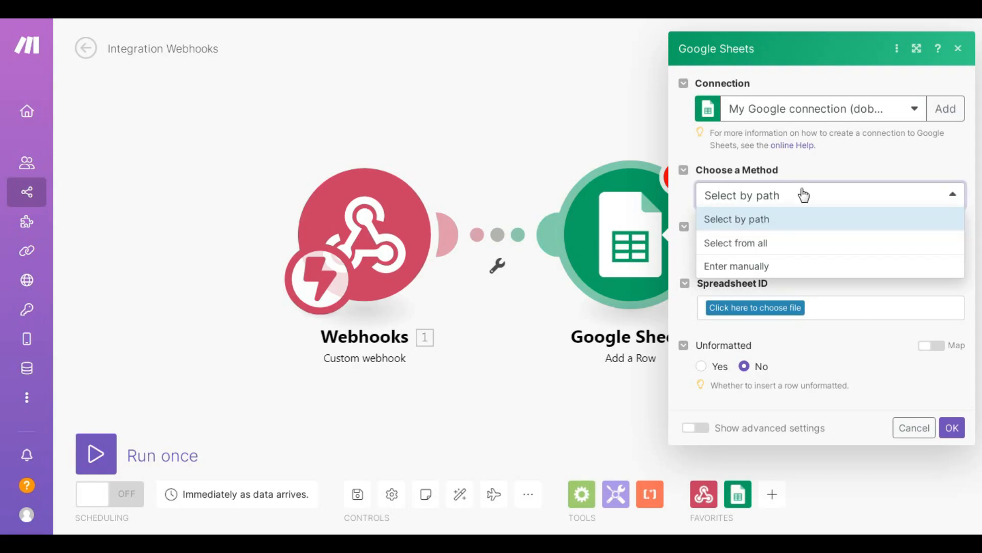
left_click(795, 198)
left_click(794, 198)
left_click(806, 204)
left_click(778, 254)
left_click(781, 275)
left_click(783, 307)
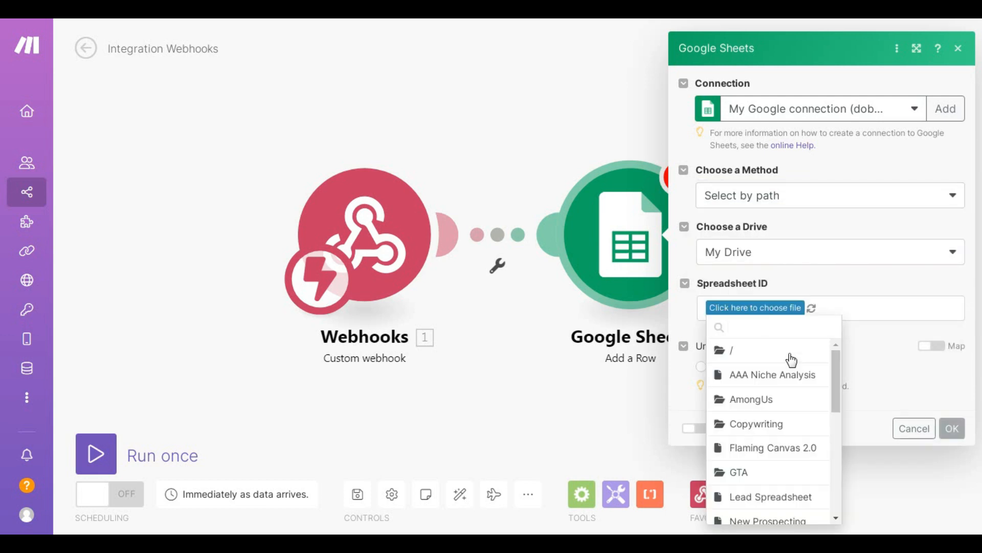
scroll(809, 400, "down", 3)
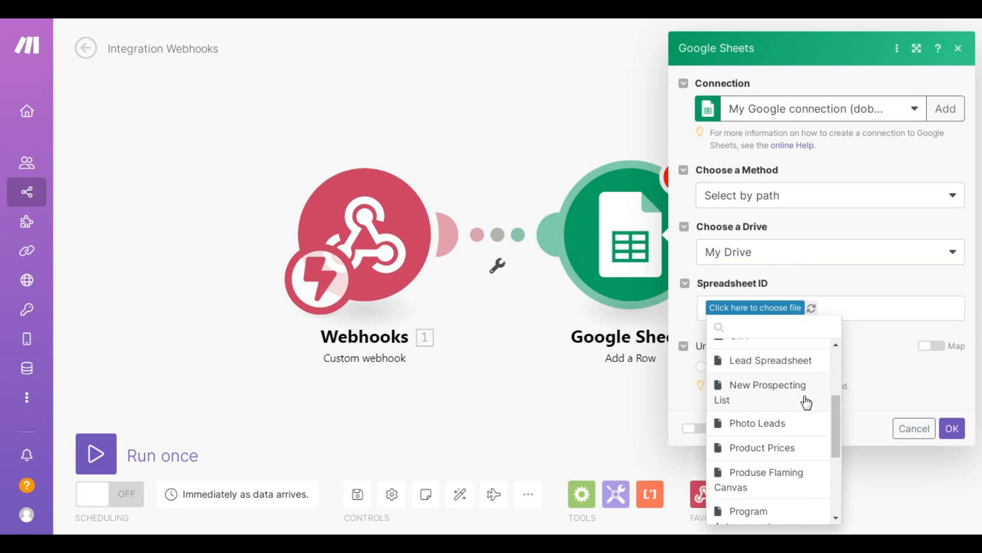
left_click(784, 360)
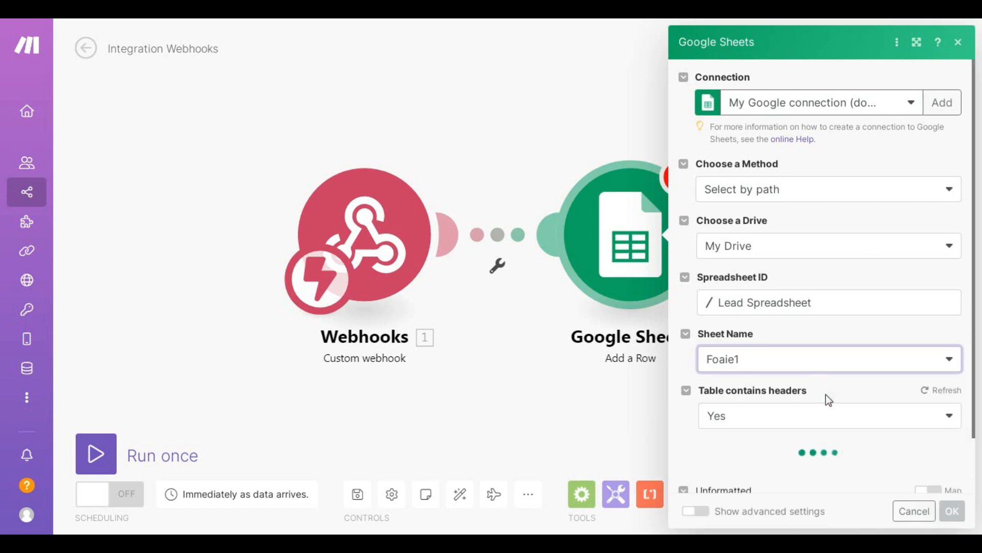
- Check the Date column's webhook values, then run the scenario once to await data
scroll(683, 348, "down", 5)
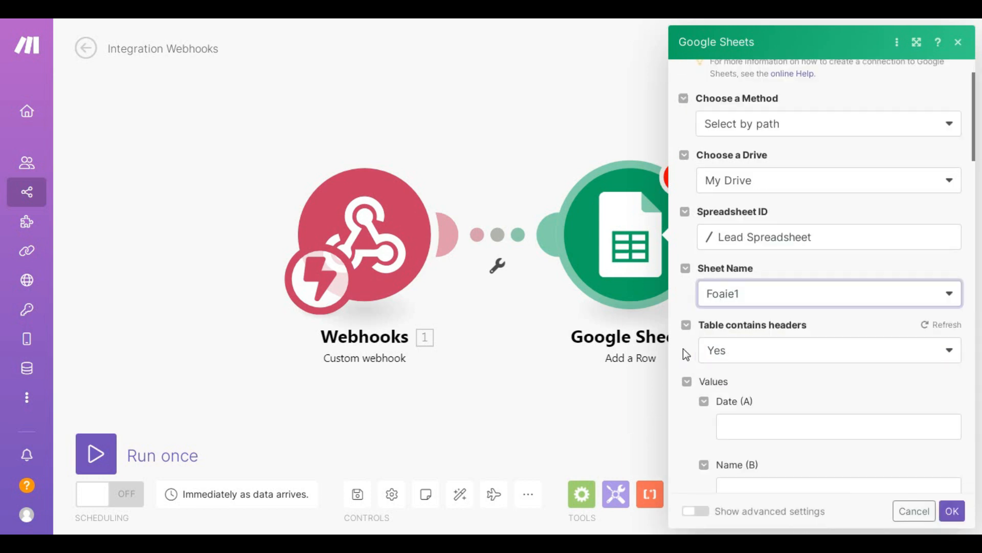
left_click(746, 225)
left_click(813, 182)
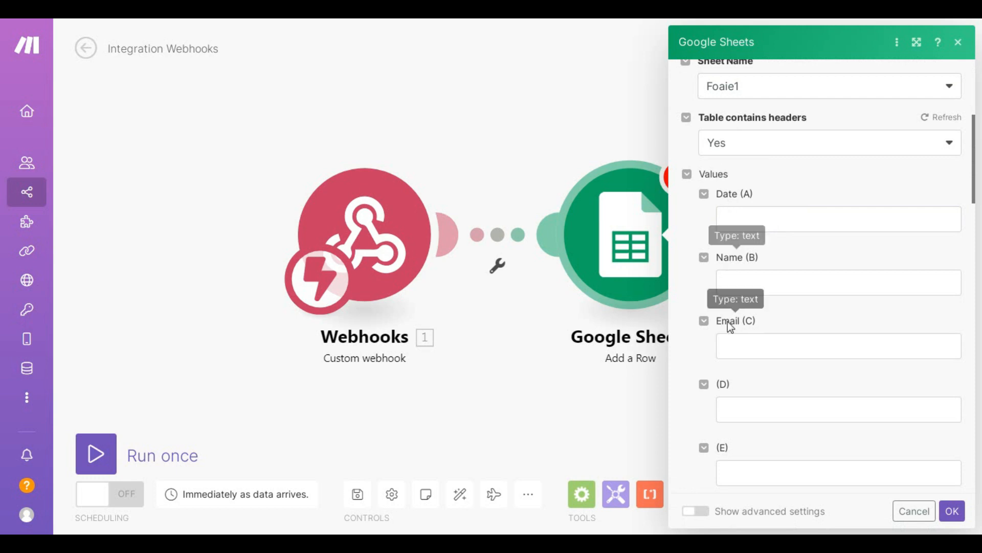
left_click(759, 222)
left_click(796, 198)
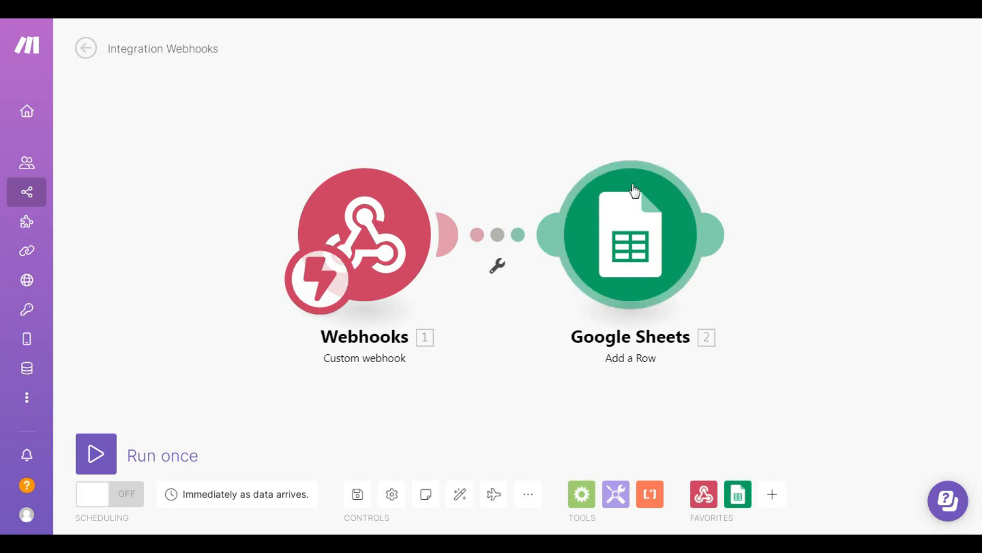
left_click(102, 462)
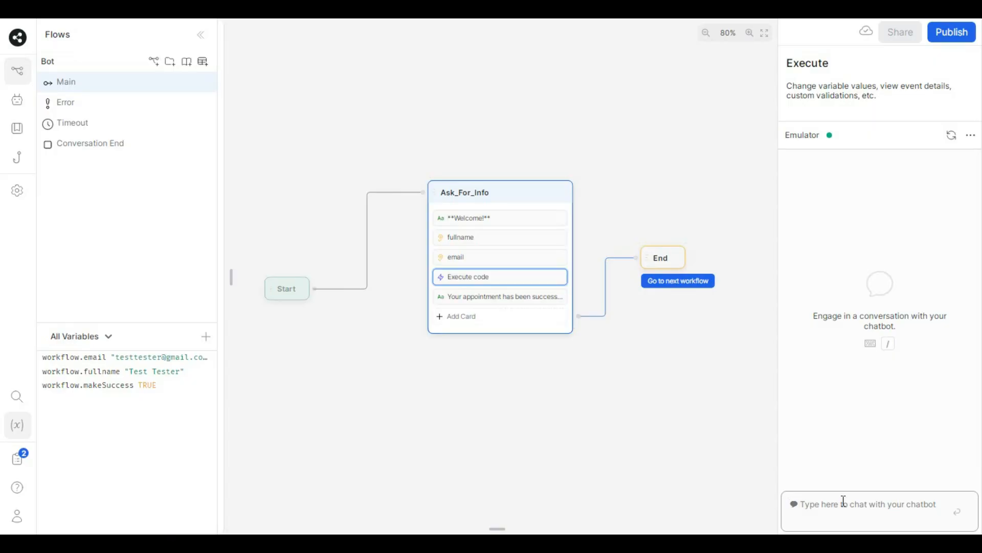
- In the emulator, send 'hi', then a test full name and a test email address
type("hi")
key("Return")
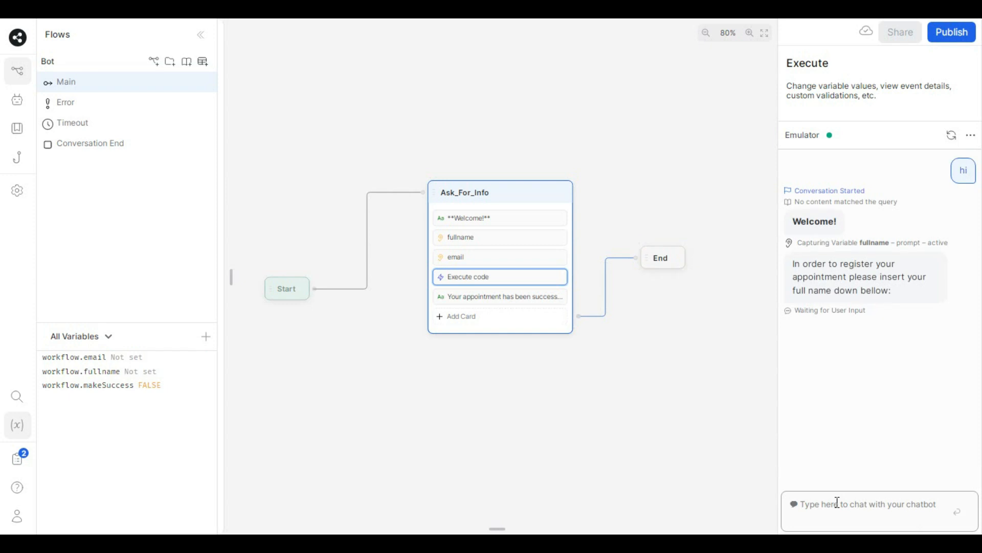
type("test test")
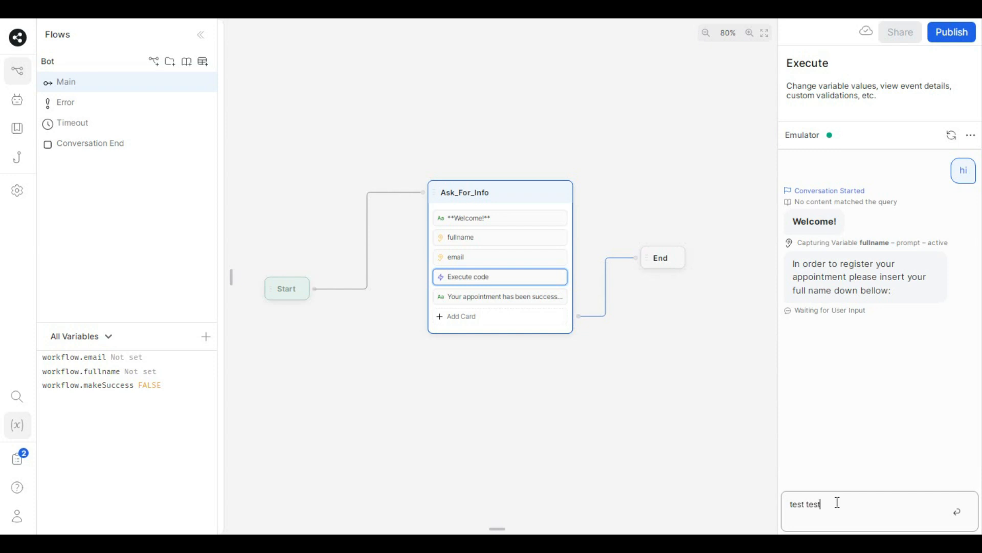
type("er")
key("Return")
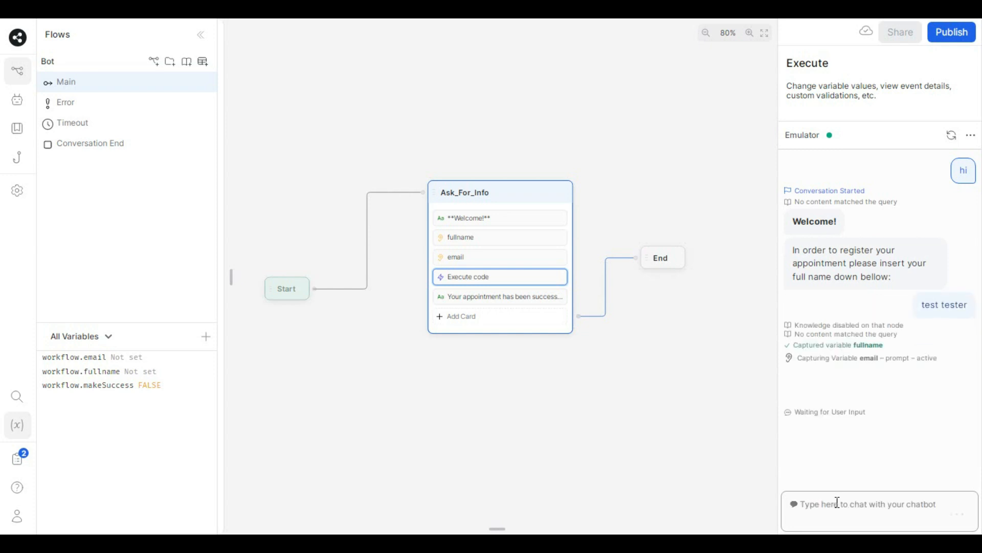
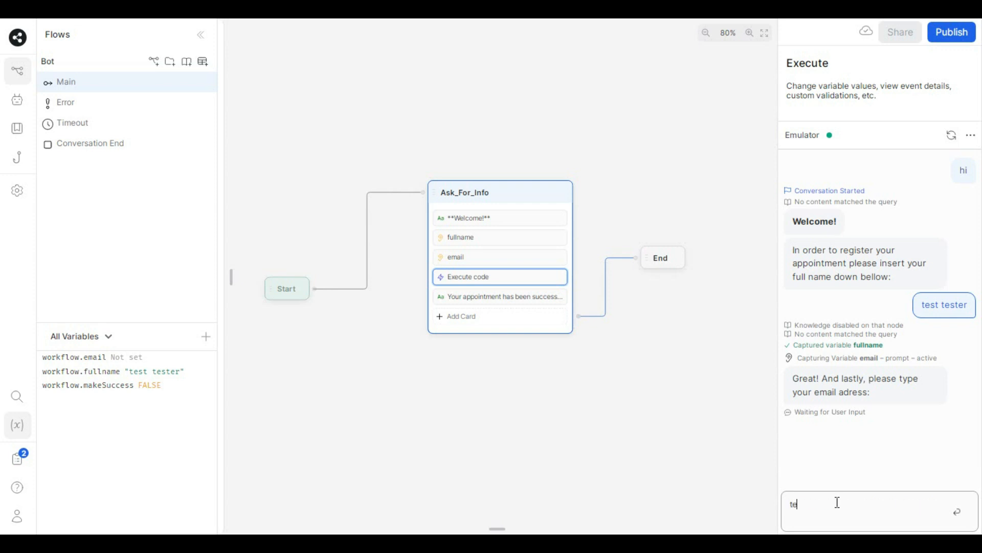
key("Return")
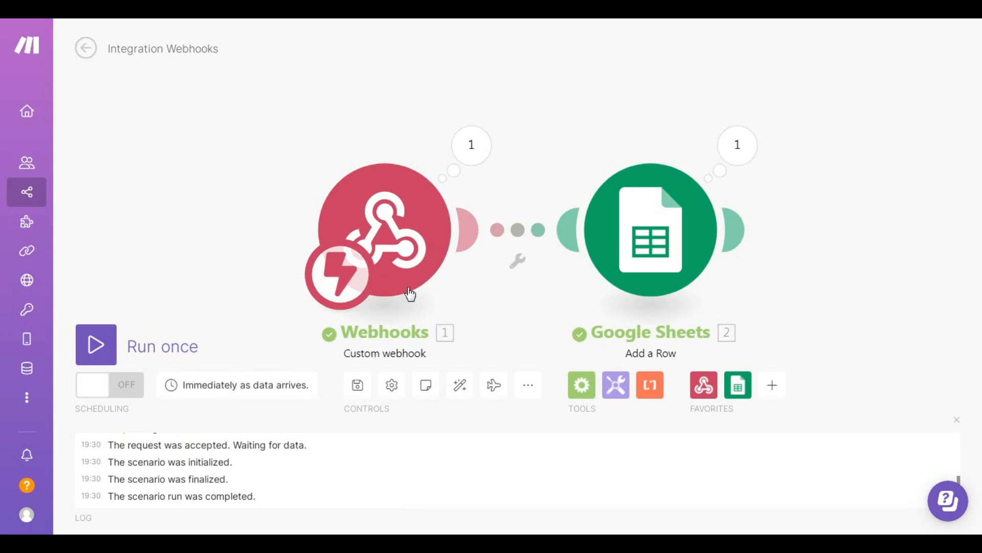
- Map the webhook's date, name and email into the Date (A), Name (B) and Email (C) columns
left_click(956, 420)
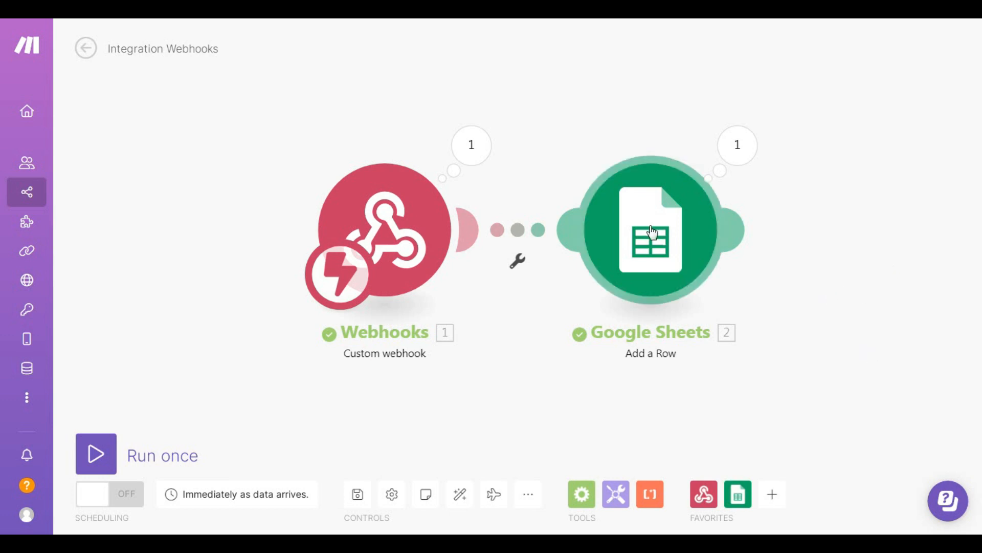
left_click(691, 265)
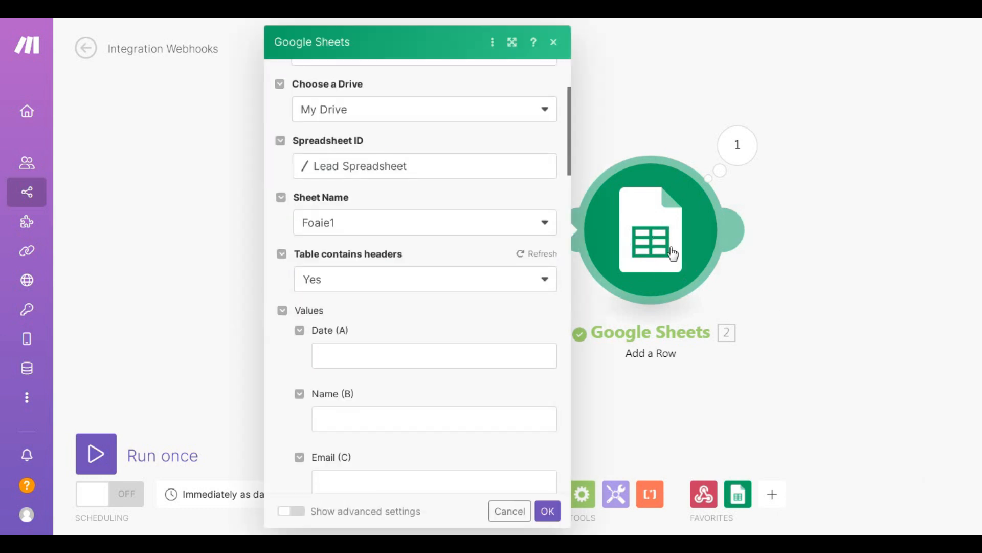
left_click(352, 354)
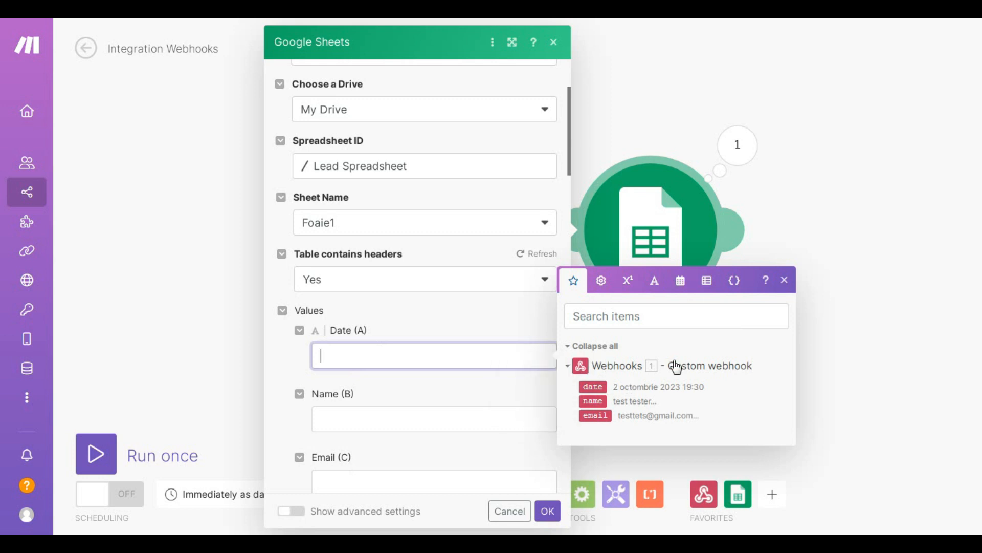
left_click(594, 387)
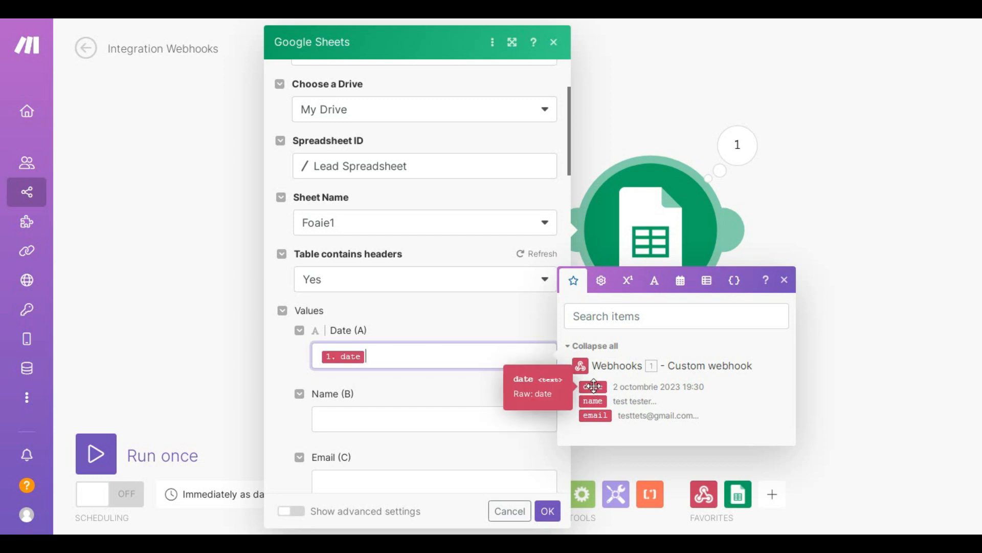
left_click(410, 419)
left_click(592, 464)
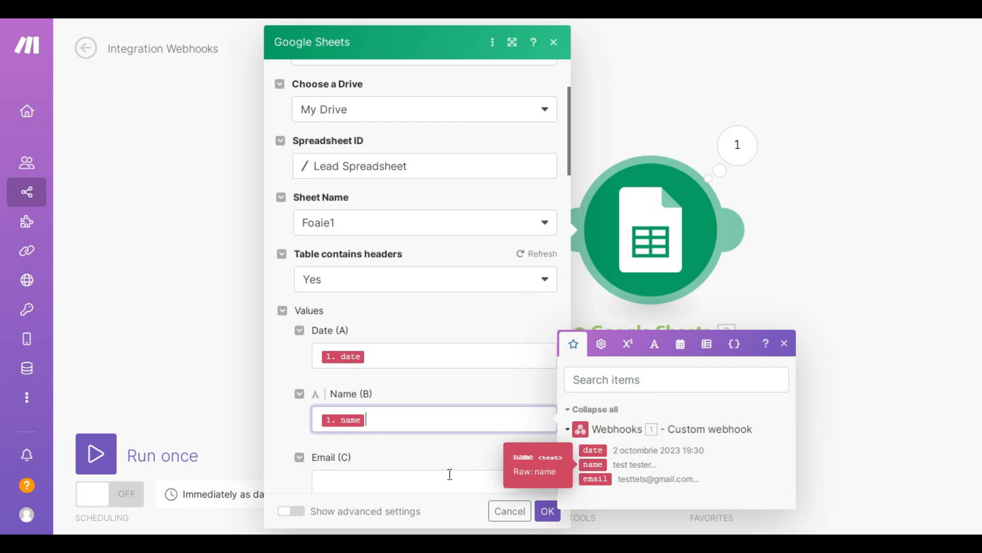
left_click(378, 479)
left_click(594, 497)
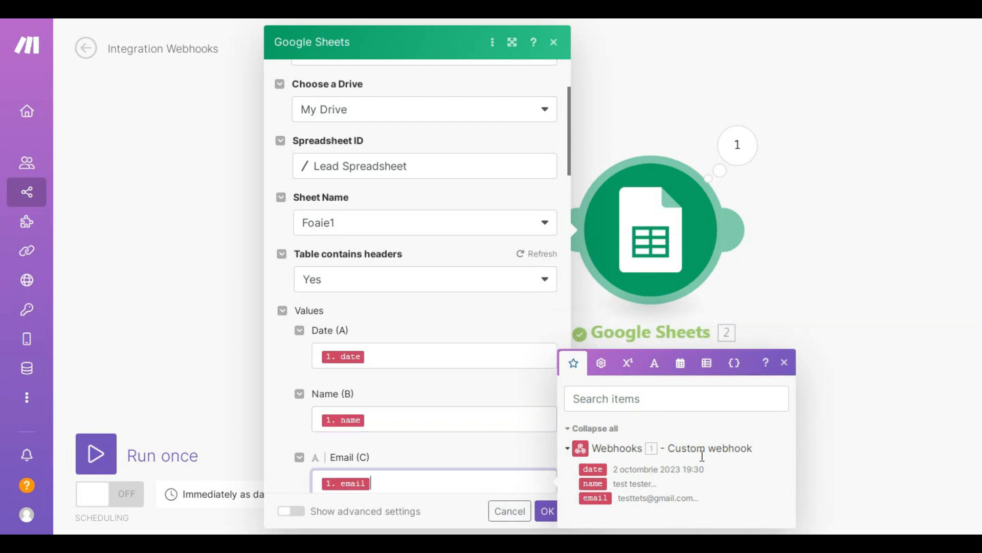
scroll(458, 387, "down", 3)
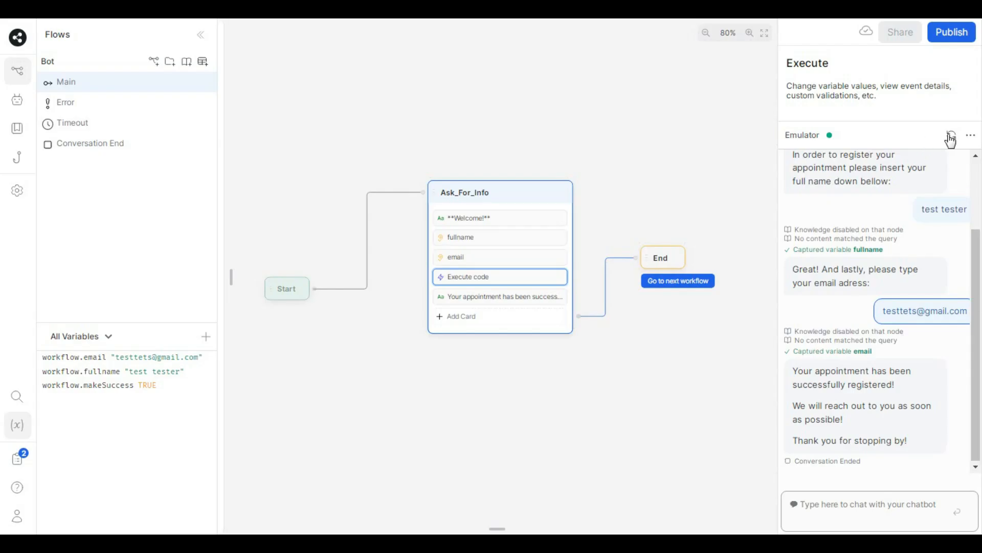
- Reset and widen the emulator, then send 'hi', a person's full name and their email address
left_click(950, 136)
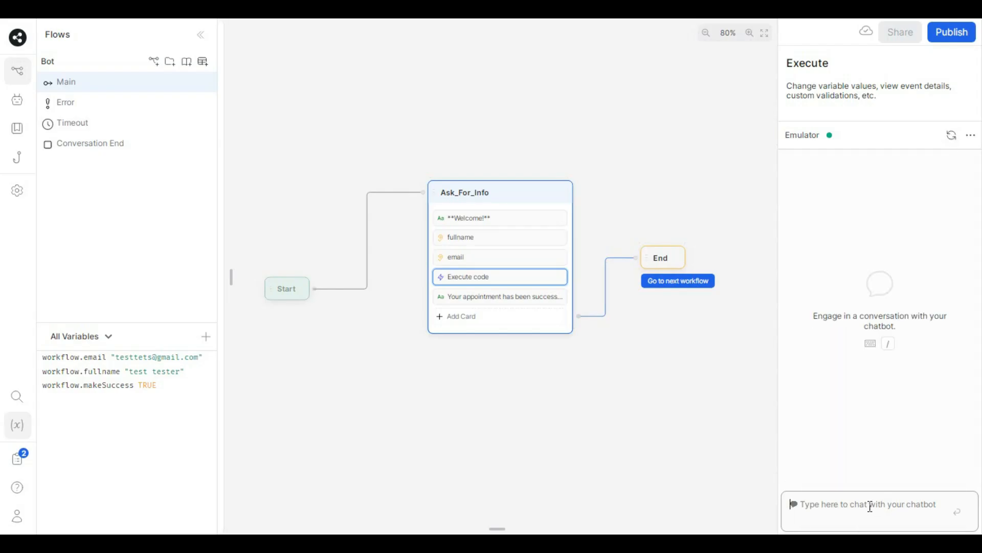
left_click_drag(774, 445, 603, 449)
left_click(703, 508)
type("hi")
key("Return")
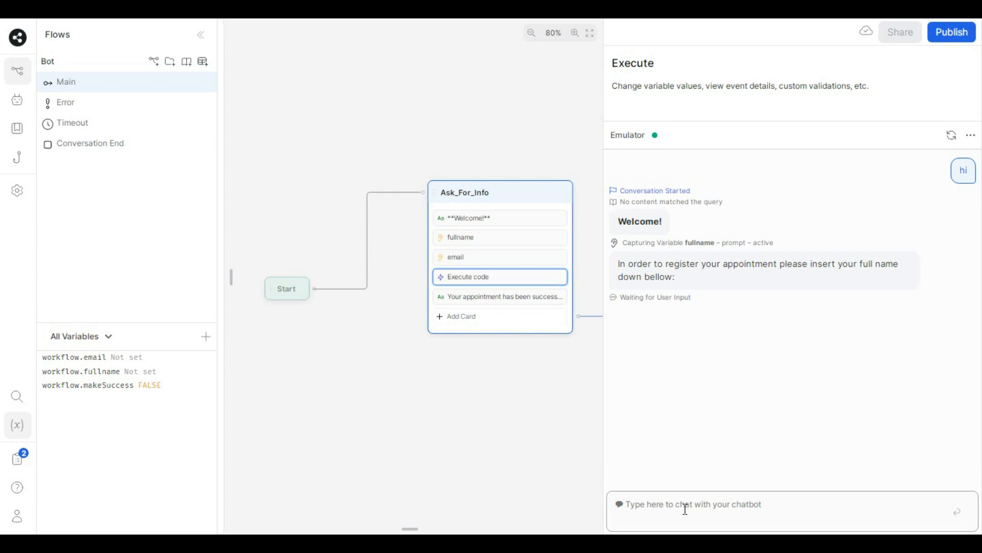
key("Return")
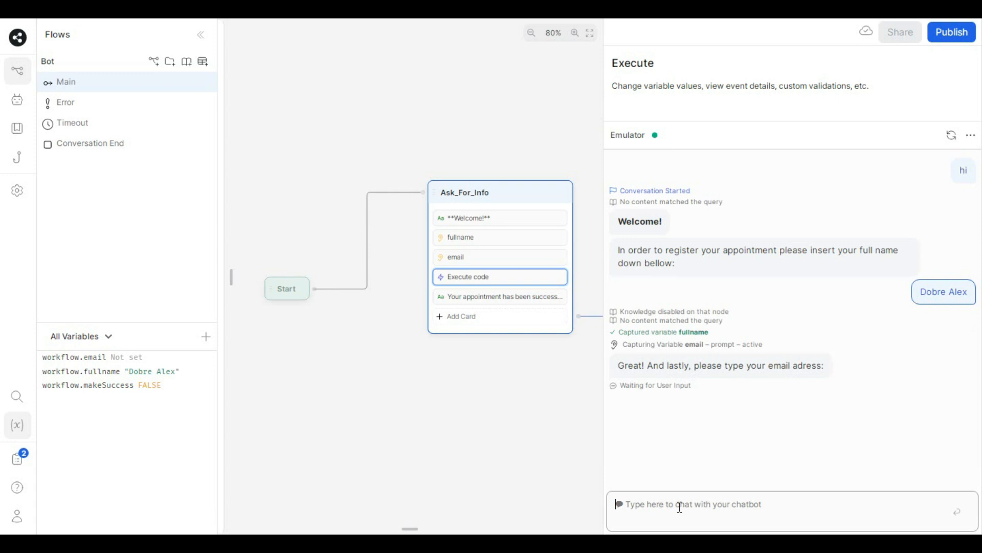
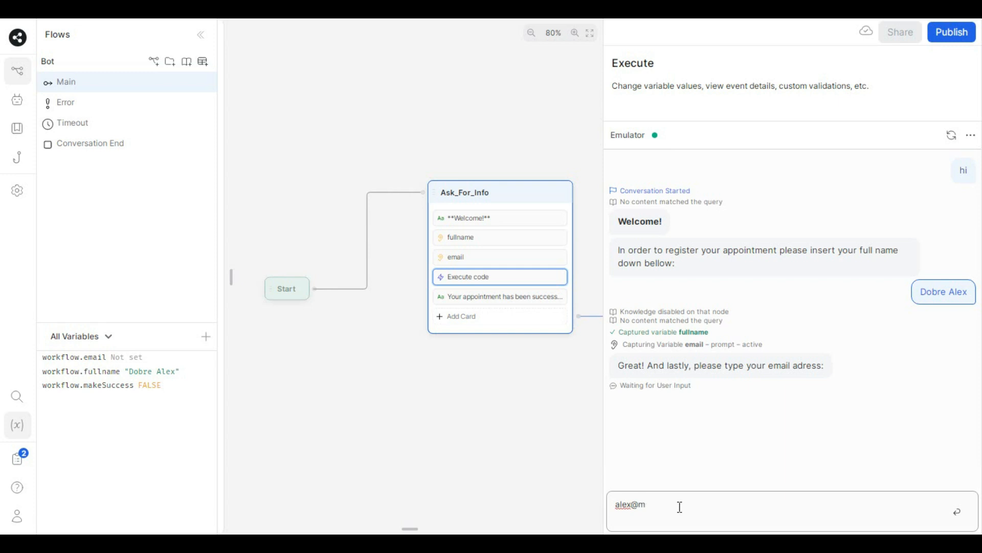
key("Return")
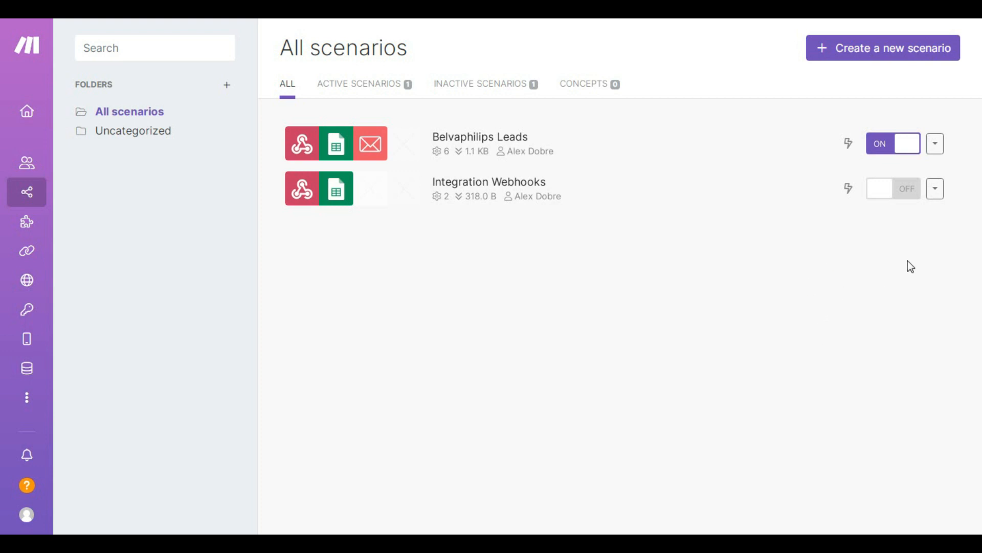
- Switch the Integration Webhooks scenario's toggle from OFF to ON
left_click(900, 195)
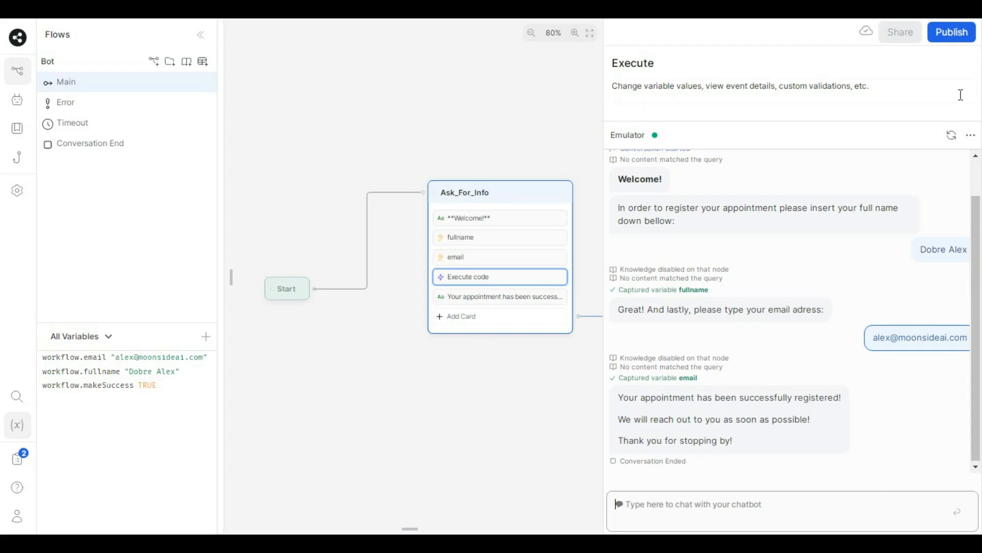
- Restart the emulator chat and resend the email address so the appointment registers
left_click(951, 135)
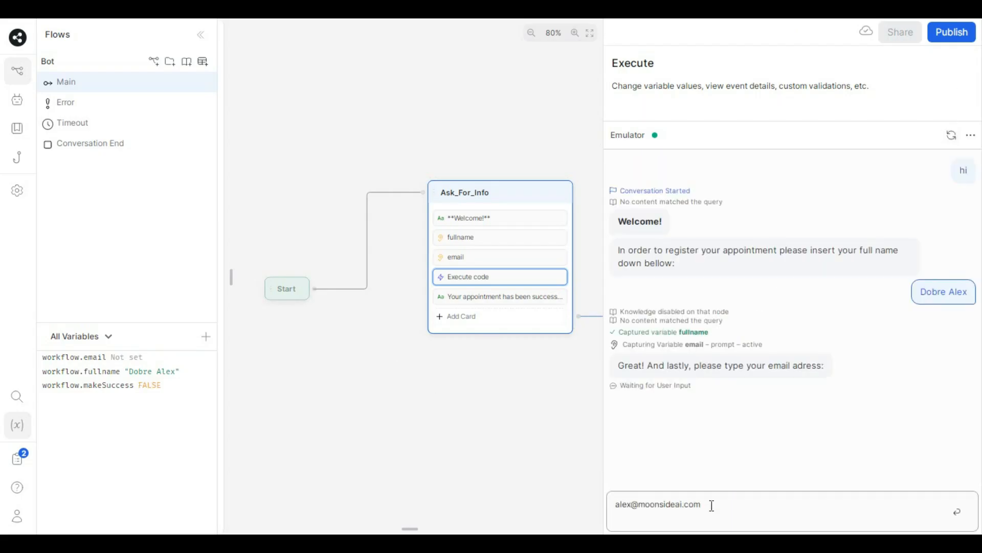
key("Return")
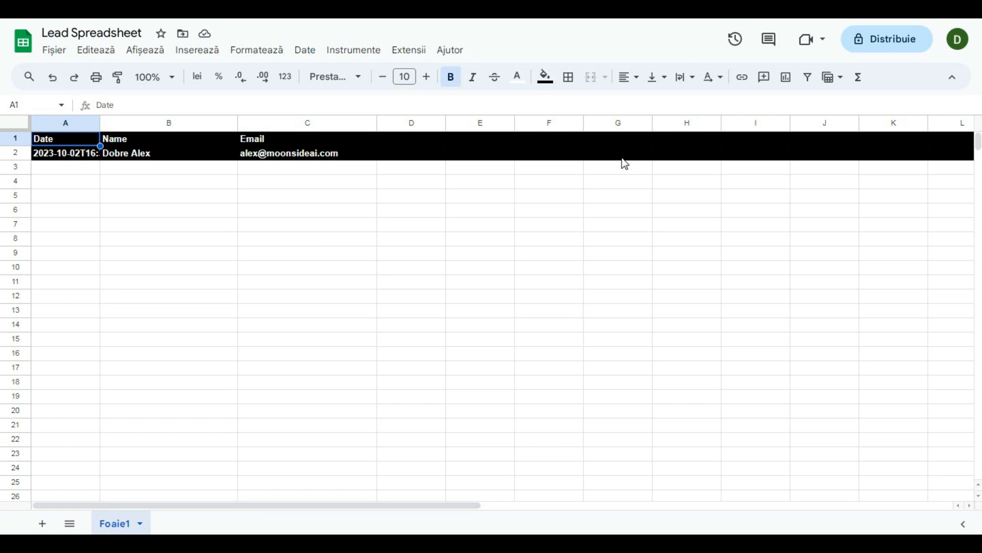
- Give the new lead in row 2 a near-white fill and remove its bold
left_click(169, 181)
left_click(66, 168)
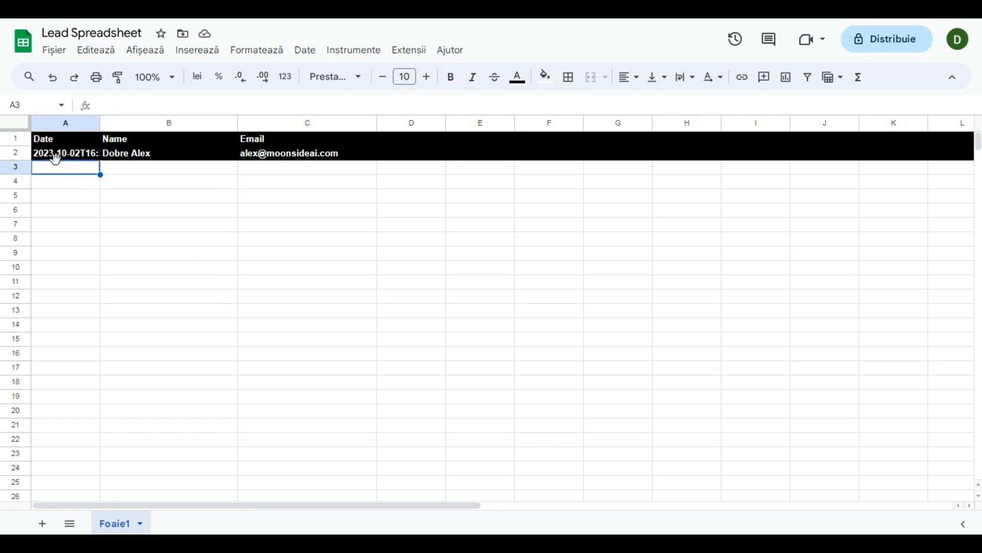
left_click(15, 153)
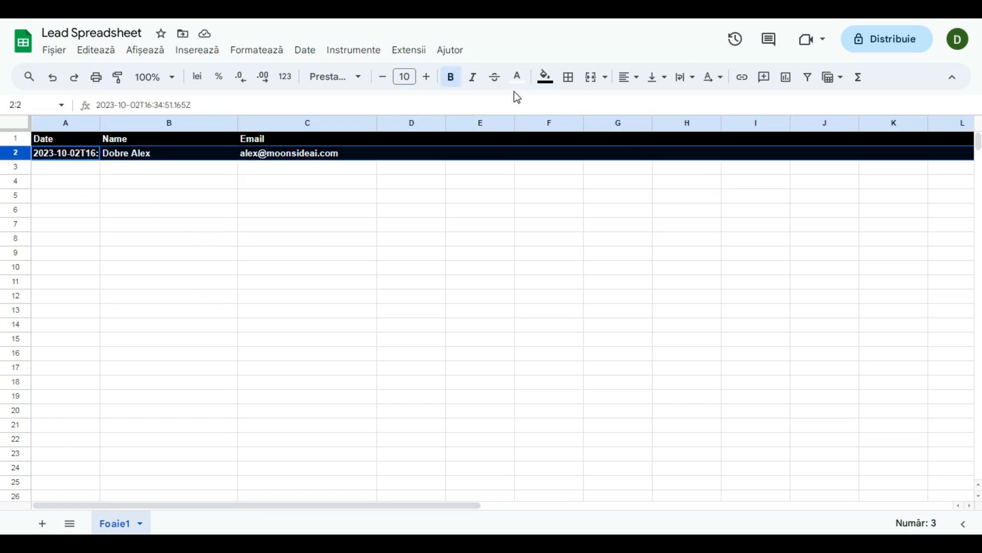
left_click(546, 77)
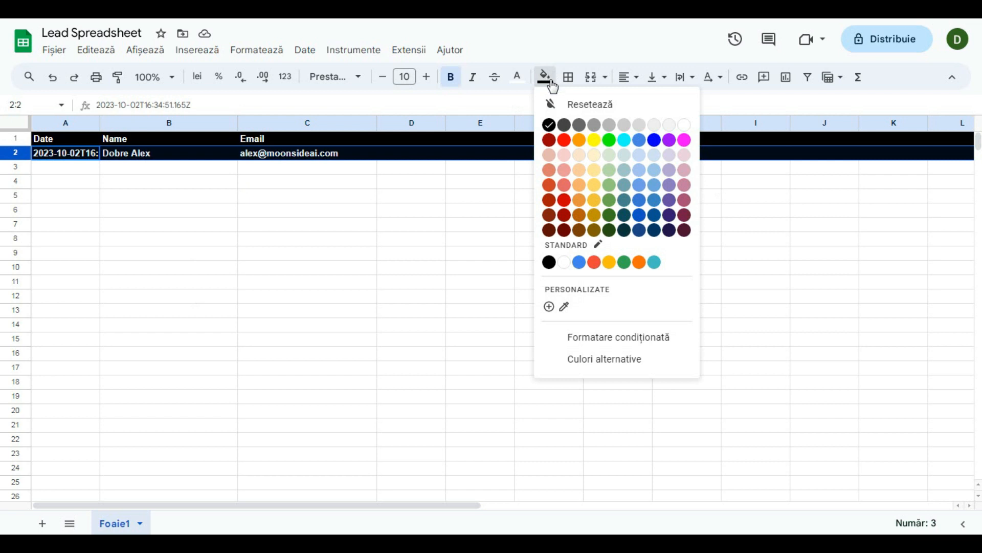
left_click(672, 128)
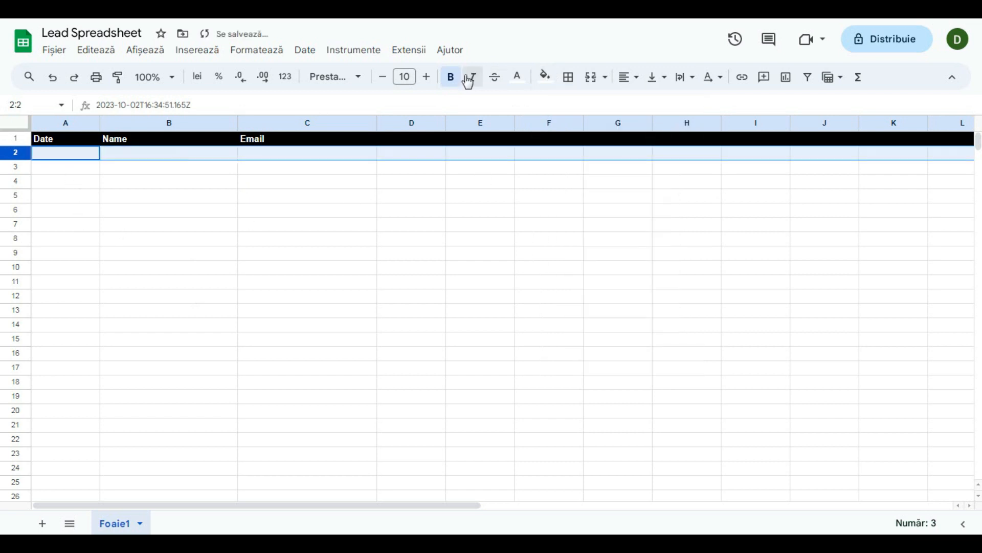
left_click(451, 77)
- Deselect row 2 and check the timestamp stored in cell A2
left_click(307, 224)
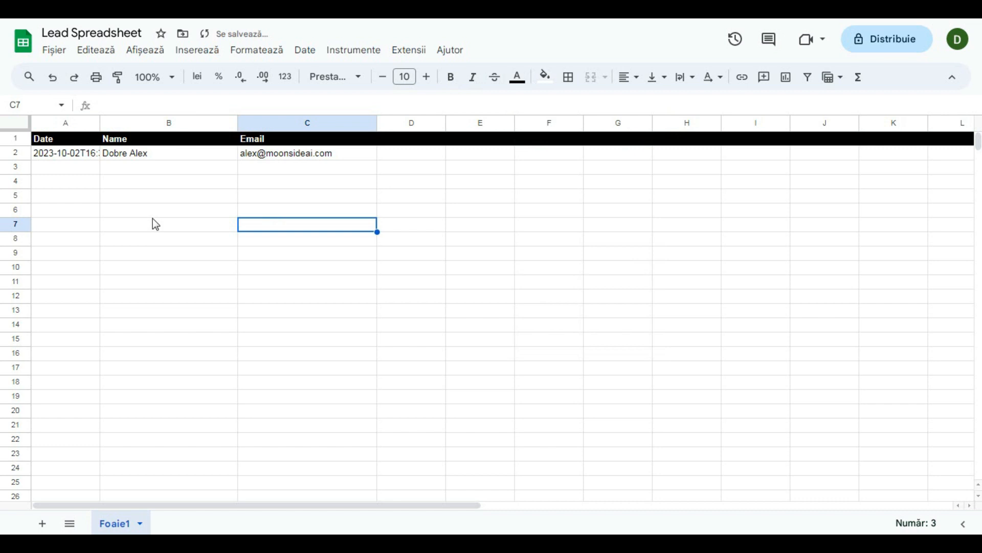
left_click(145, 183)
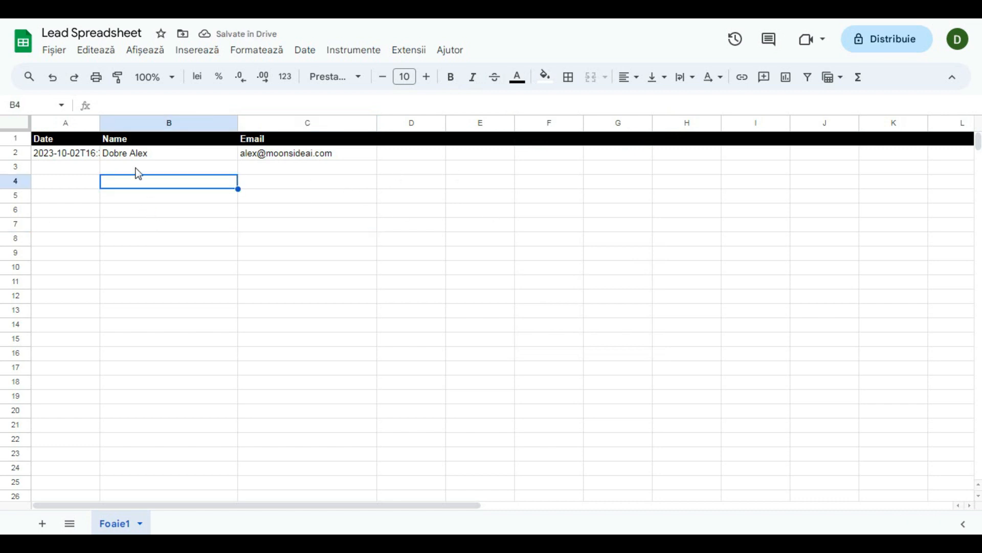
left_click(98, 153)
left_click(236, 201)
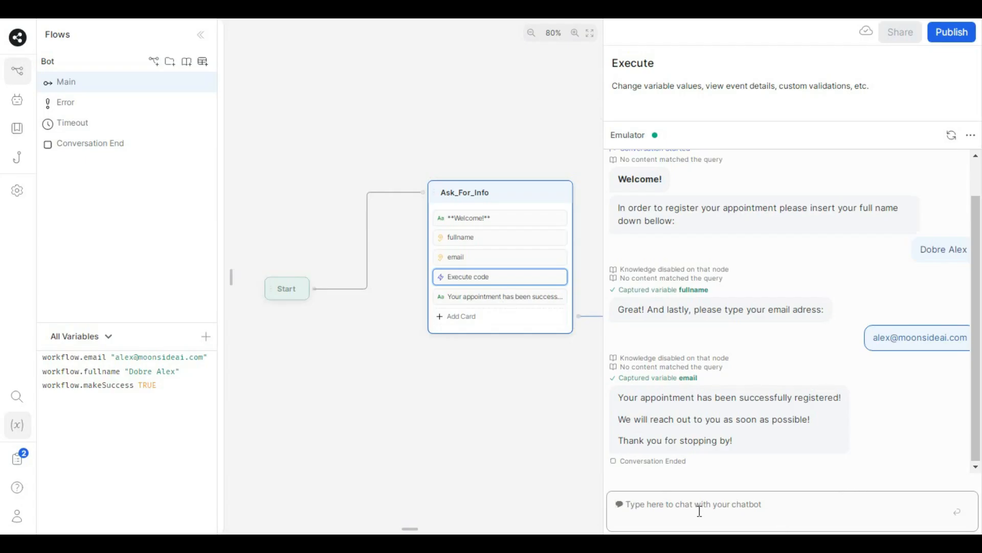
- Send a test name and email through the emulator chat, then dismiss the contact popup
type("Test")
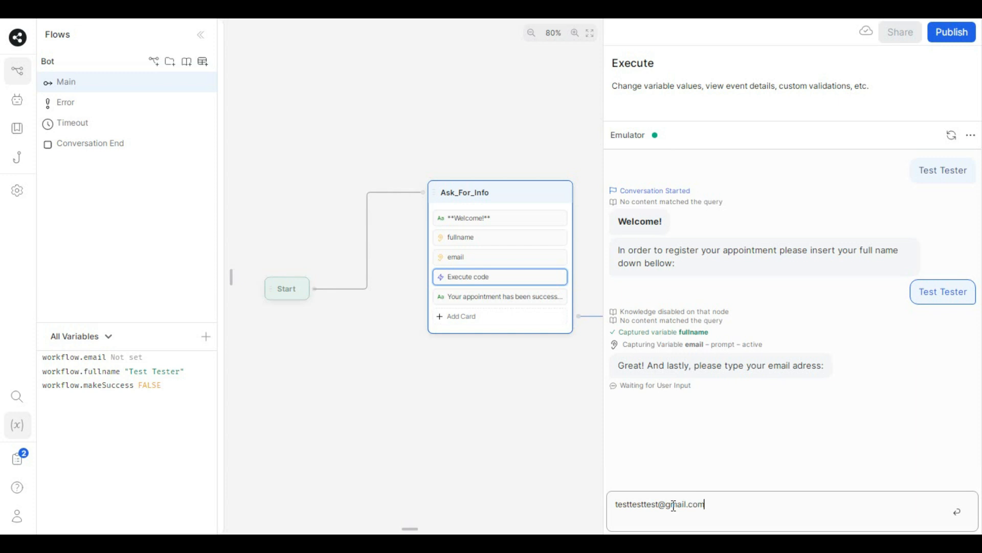
key("Return")
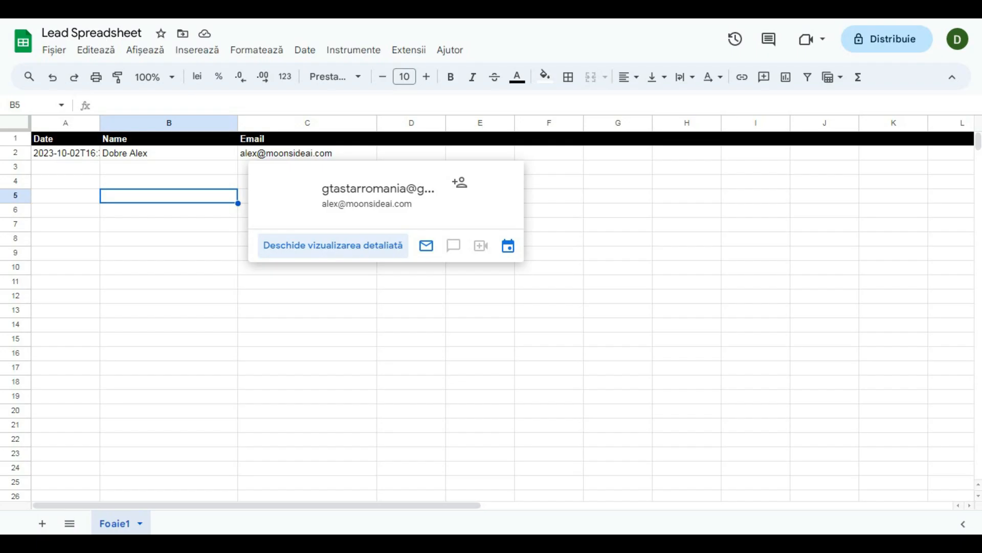
left_click(266, 279)
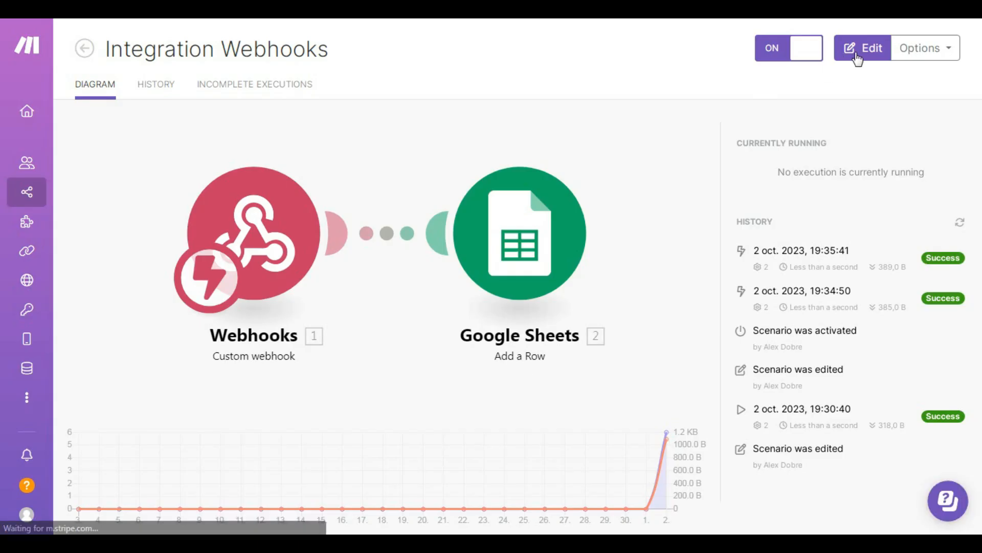
- Open Integration Webhooks for editing, search modules for 'email', cancel, and recentre the canvas
left_click(867, 53)
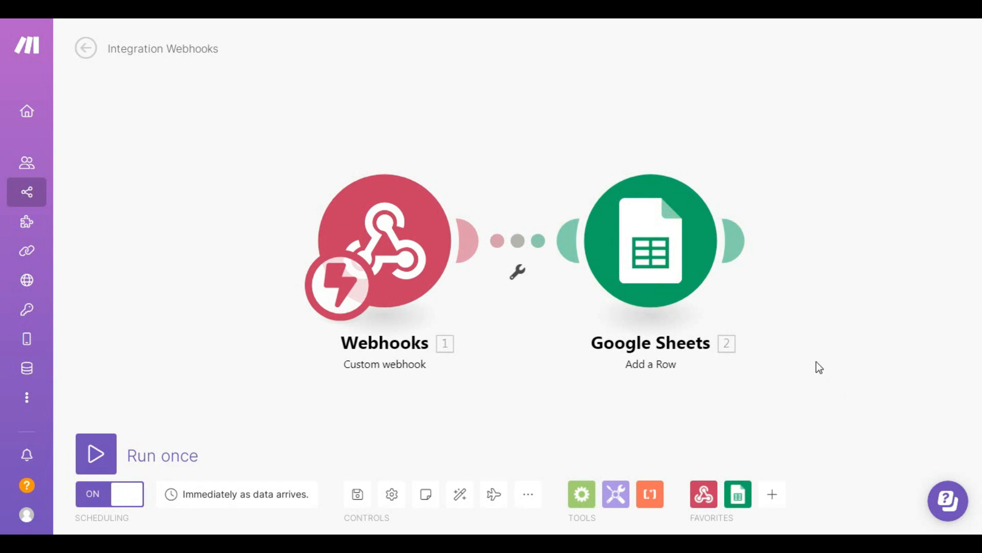
left_click(755, 234)
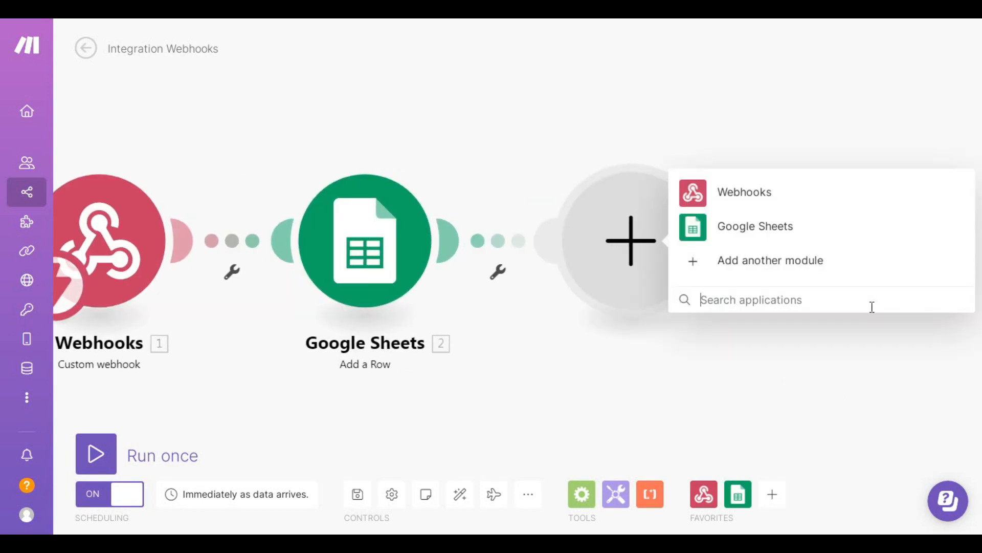
left_click(750, 299)
type("email")
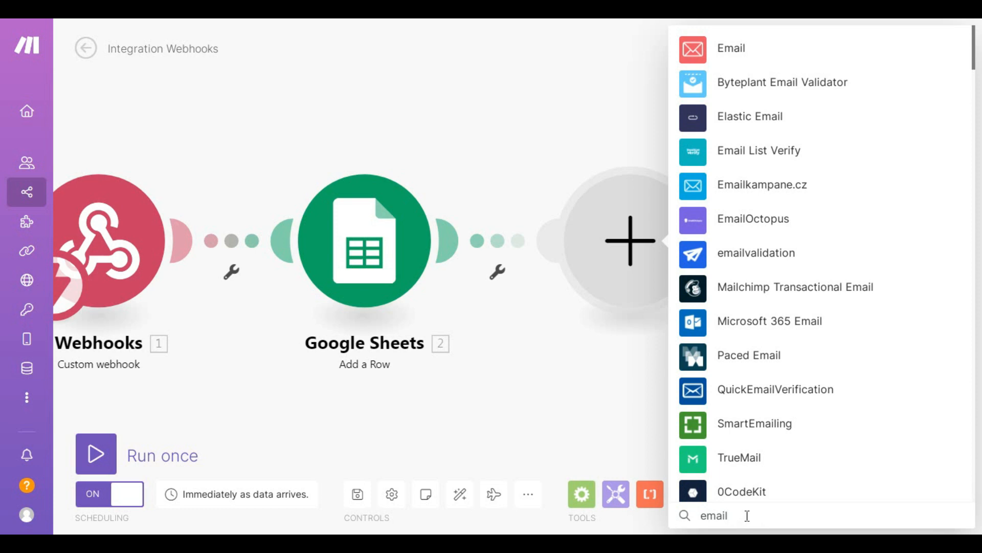
left_click(625, 213)
left_click_drag(569, 163, 780, 199)
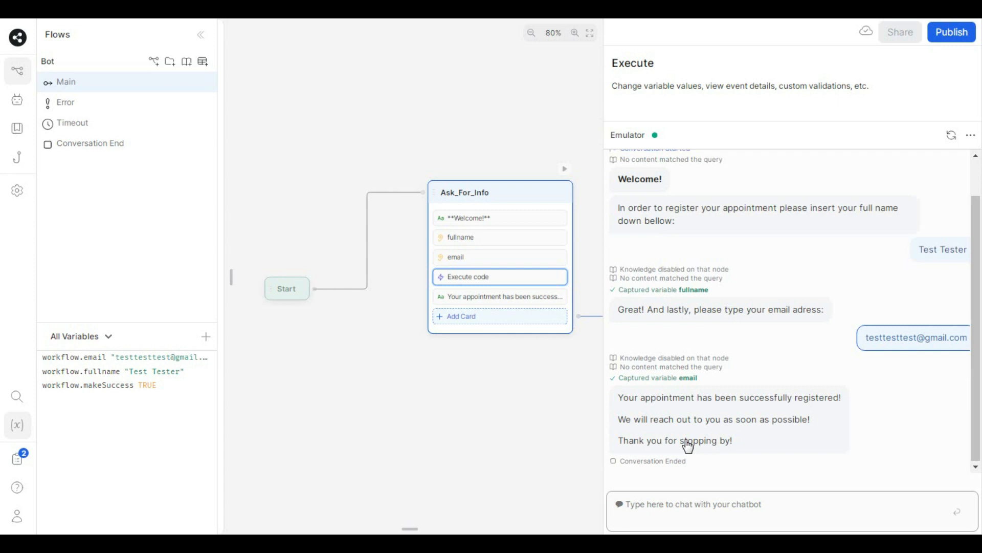
left_click_drag(567, 468, 595, 439)
left_click_drag(458, 404, 431, 405)
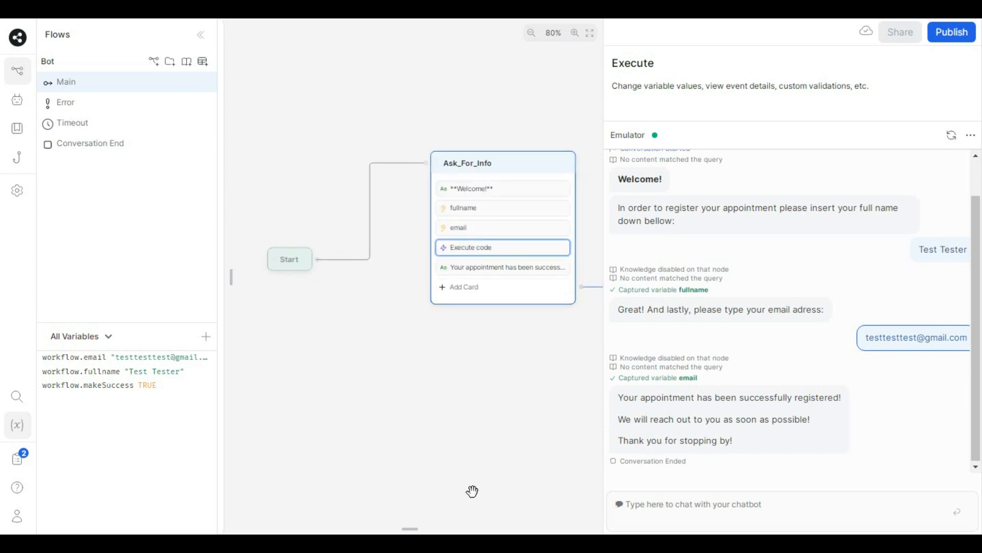
left_click(693, 506)
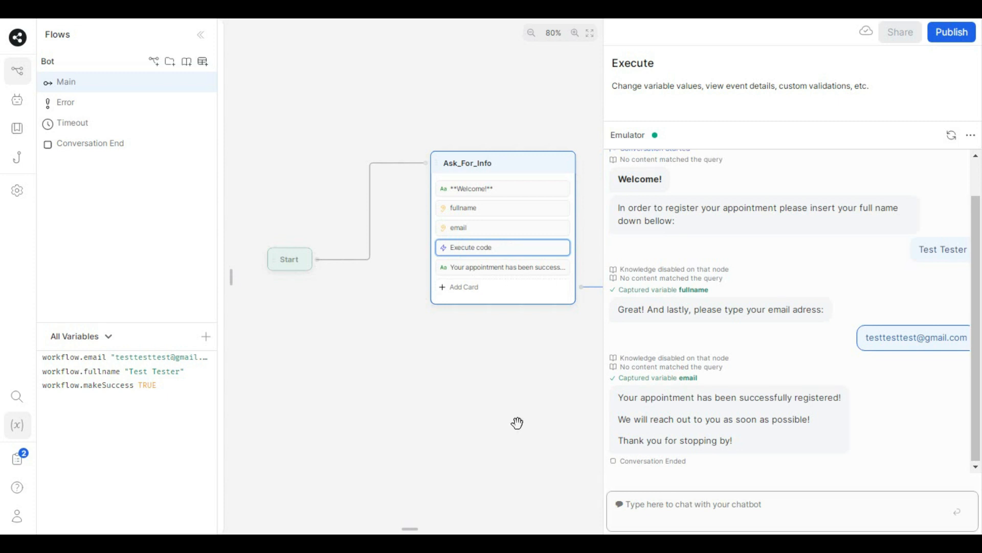